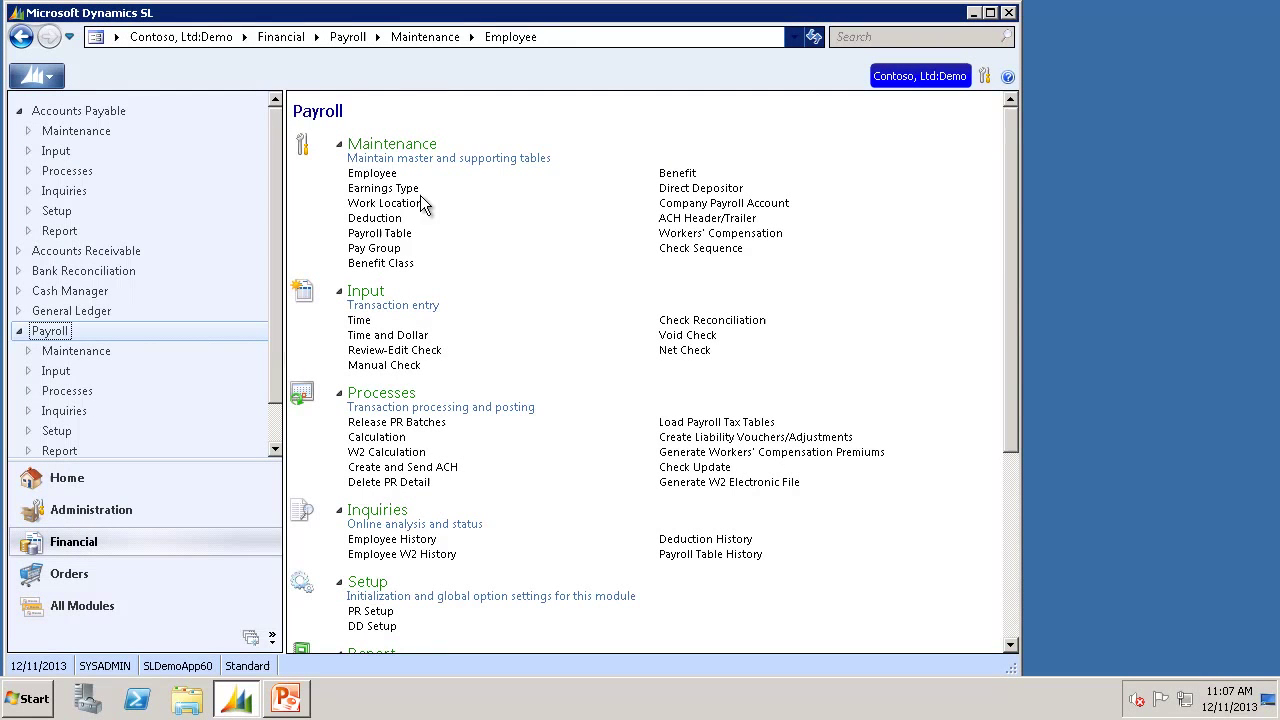
# Enter a new deduction with ID 401K and description 401k in Deduction Maintenance
pyautogui.click(386, 218)
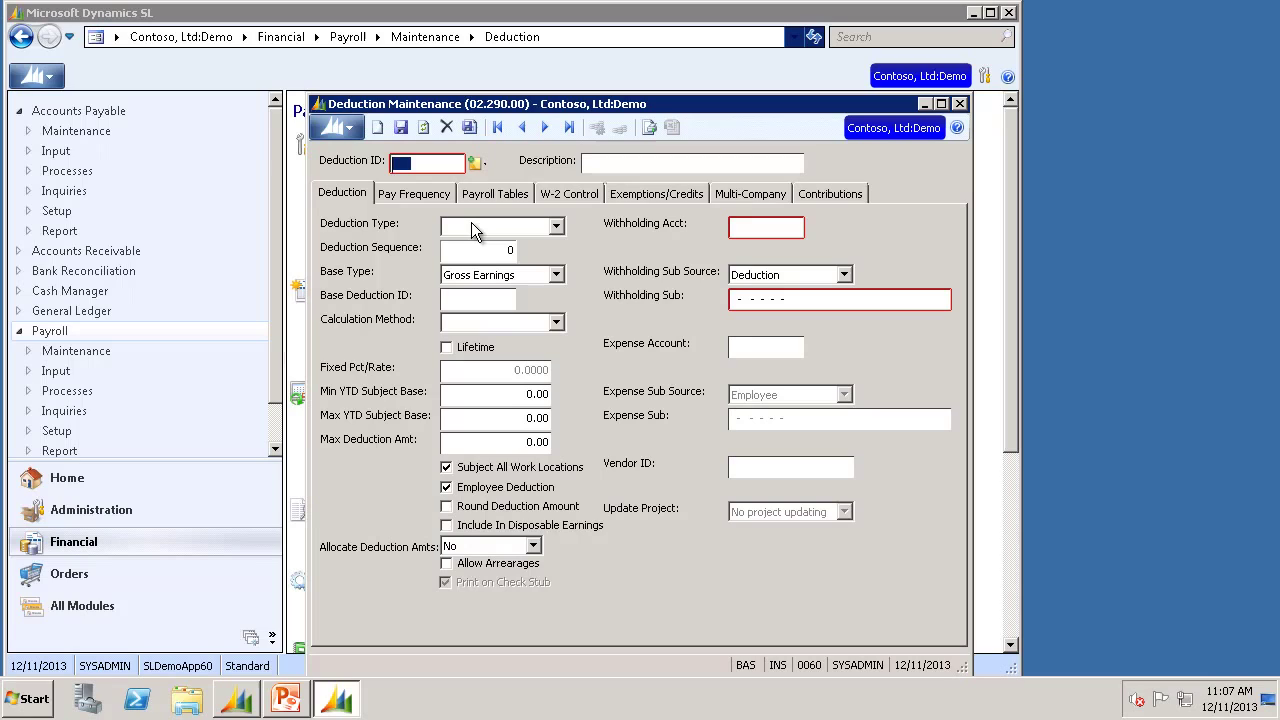
pyautogui.write('401K')
pyautogui.press('Tab')
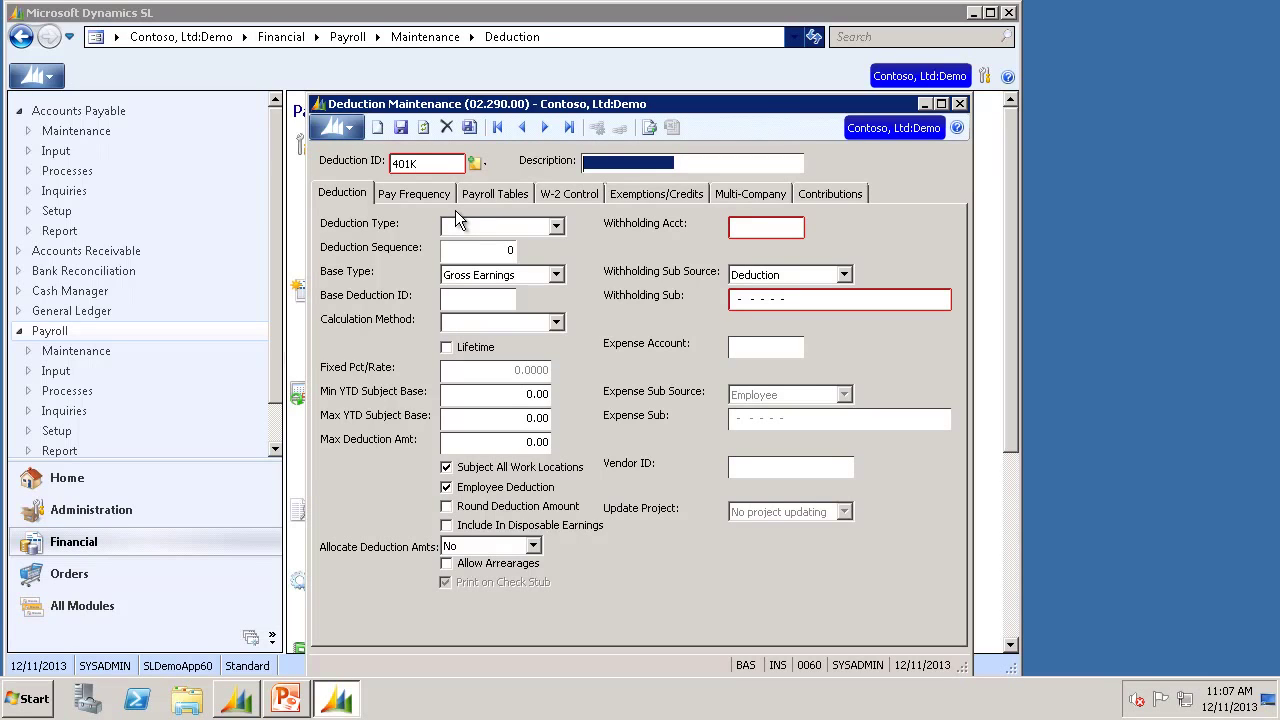
pyautogui.write('401k')
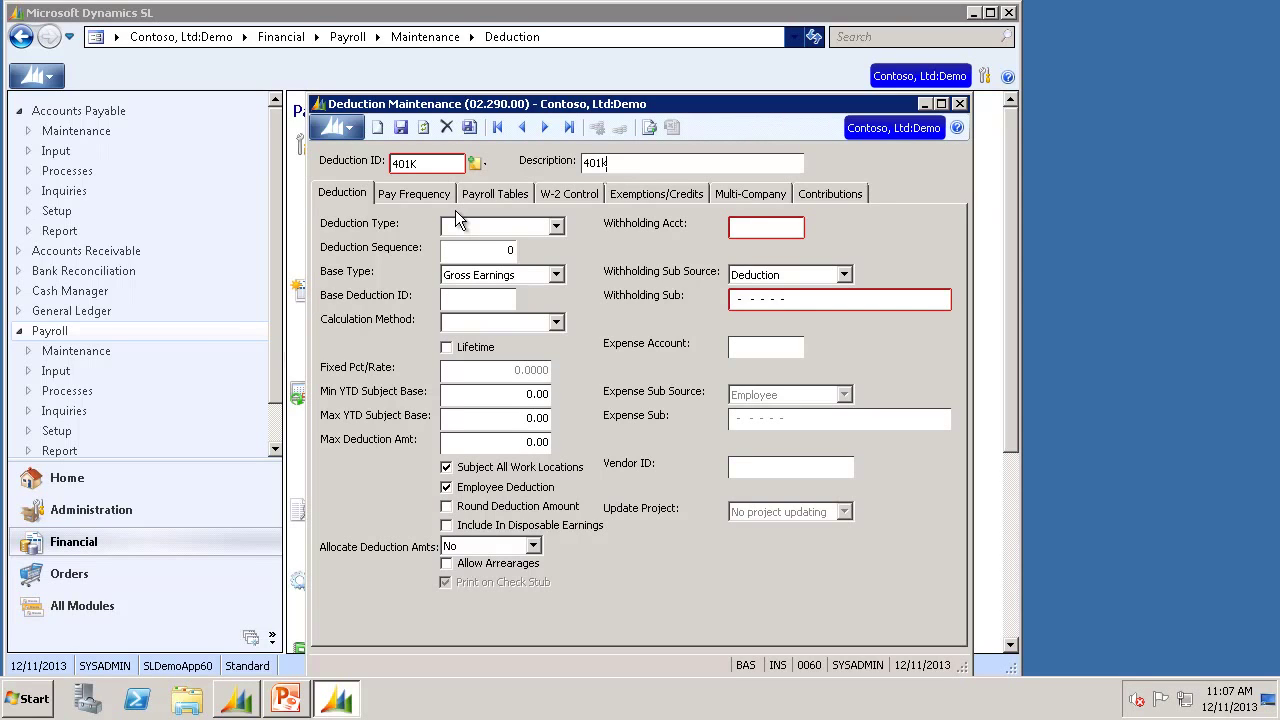
pyautogui.click(558, 227)
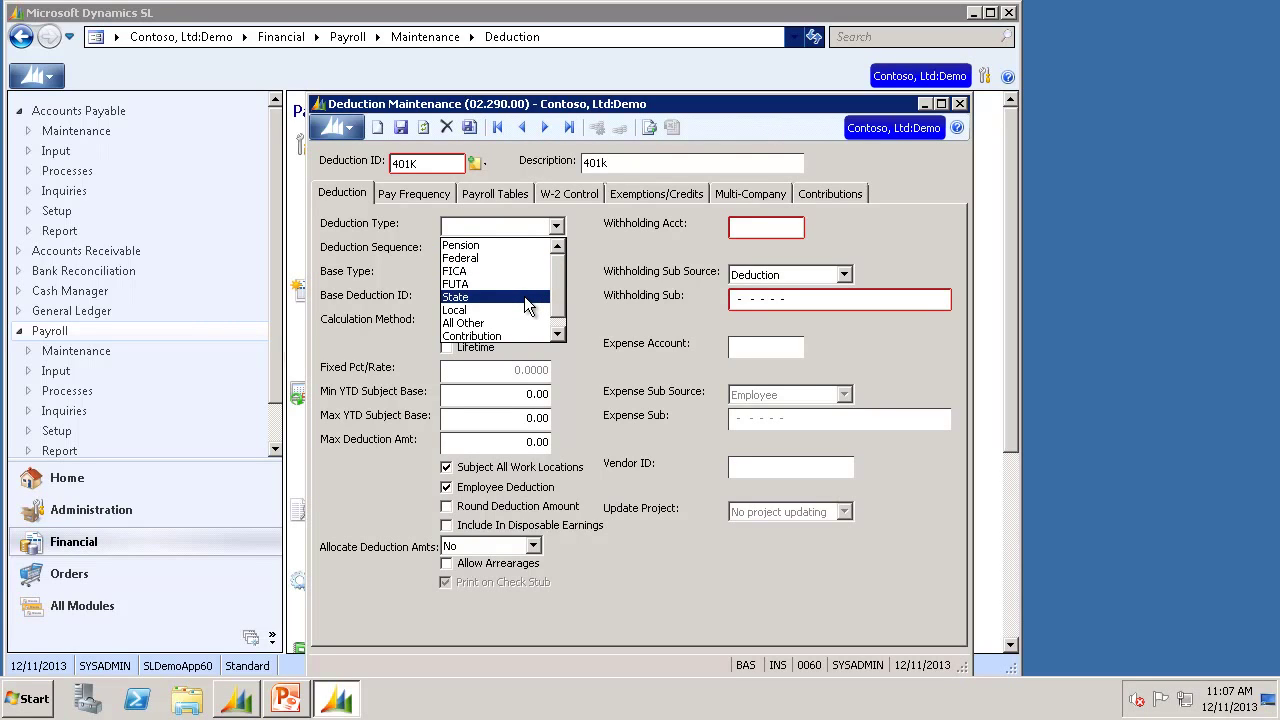
# Make 401K a Pension deduction calculated as a Fixed Percentage
pyautogui.click(501, 246)
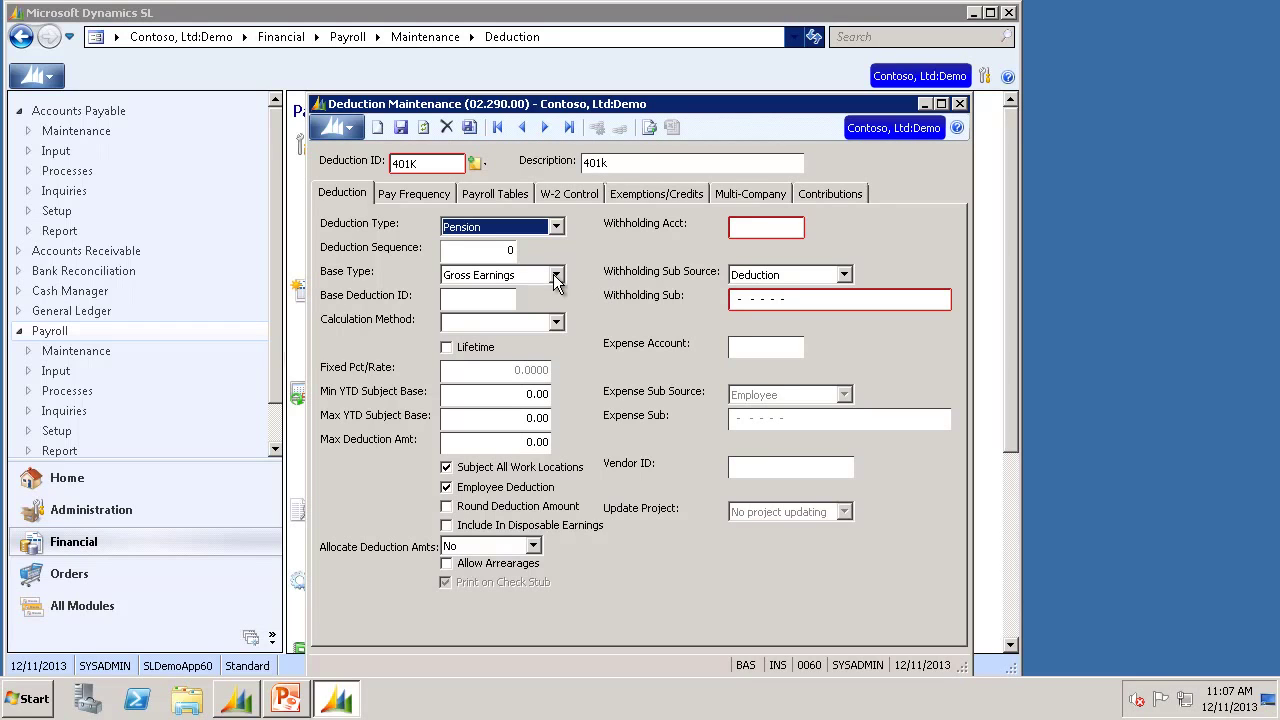
pyautogui.click(555, 322)
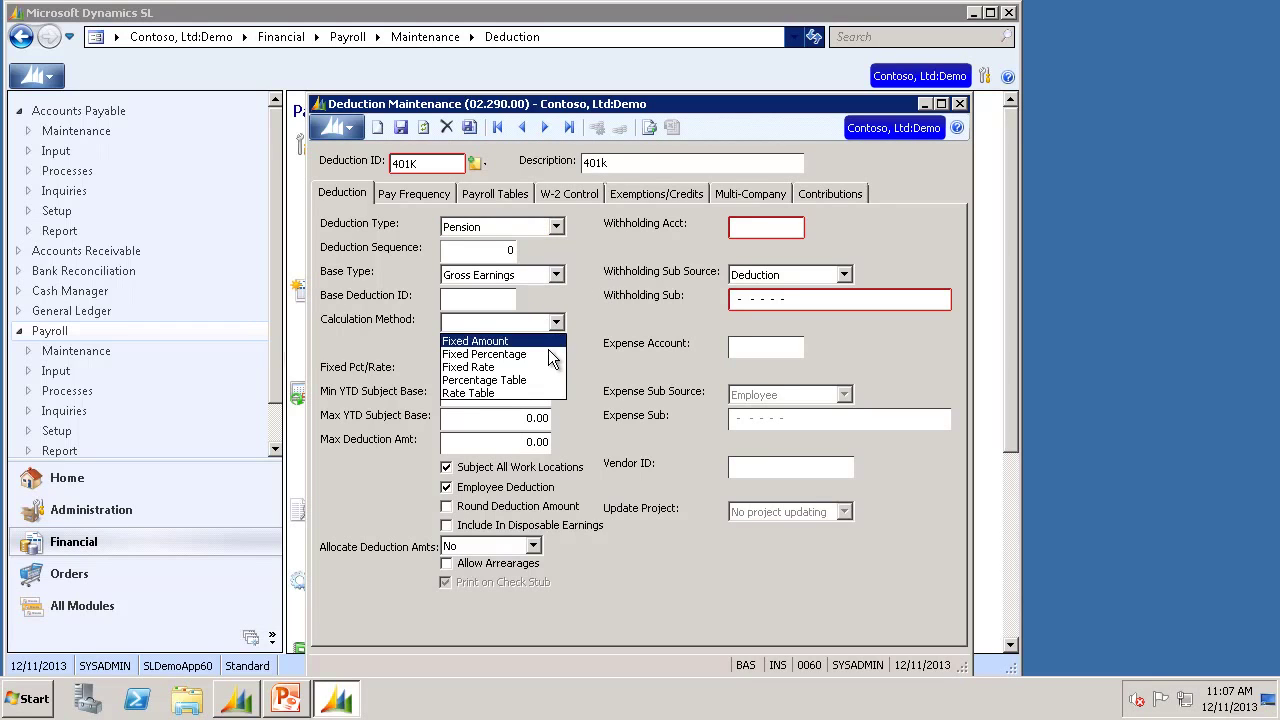
pyautogui.click(545, 354)
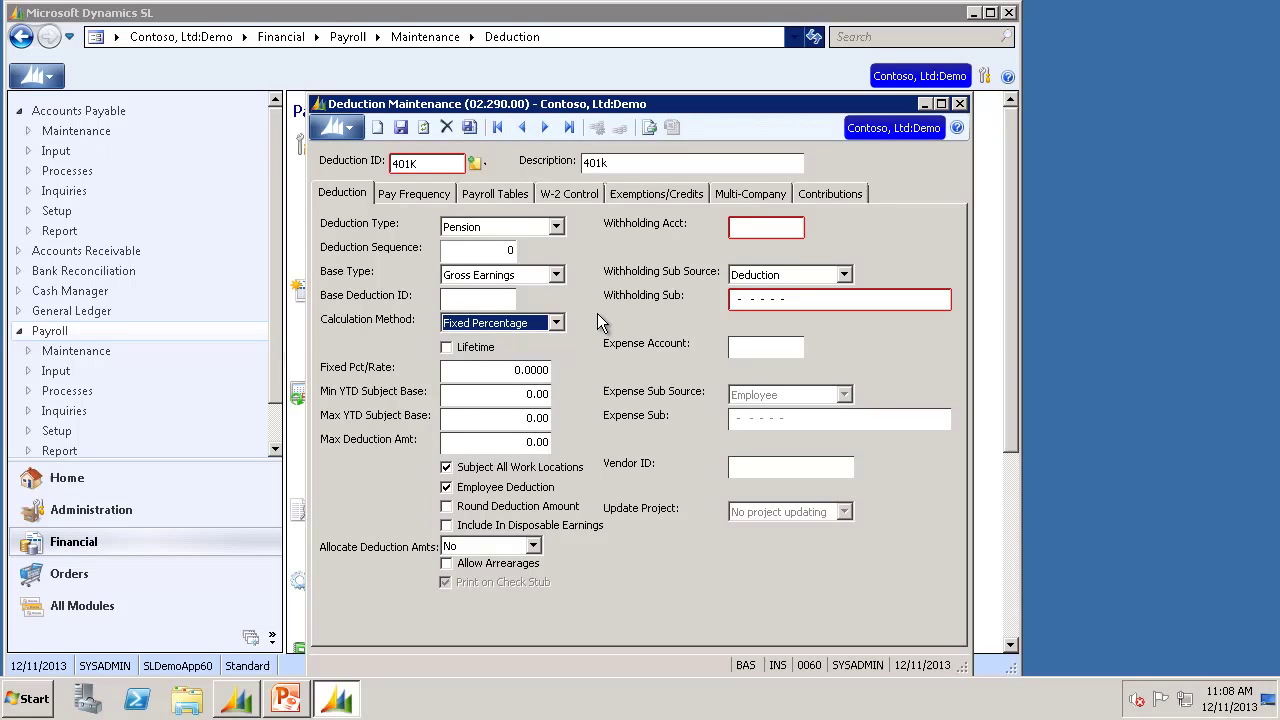
pyautogui.click(762, 226)
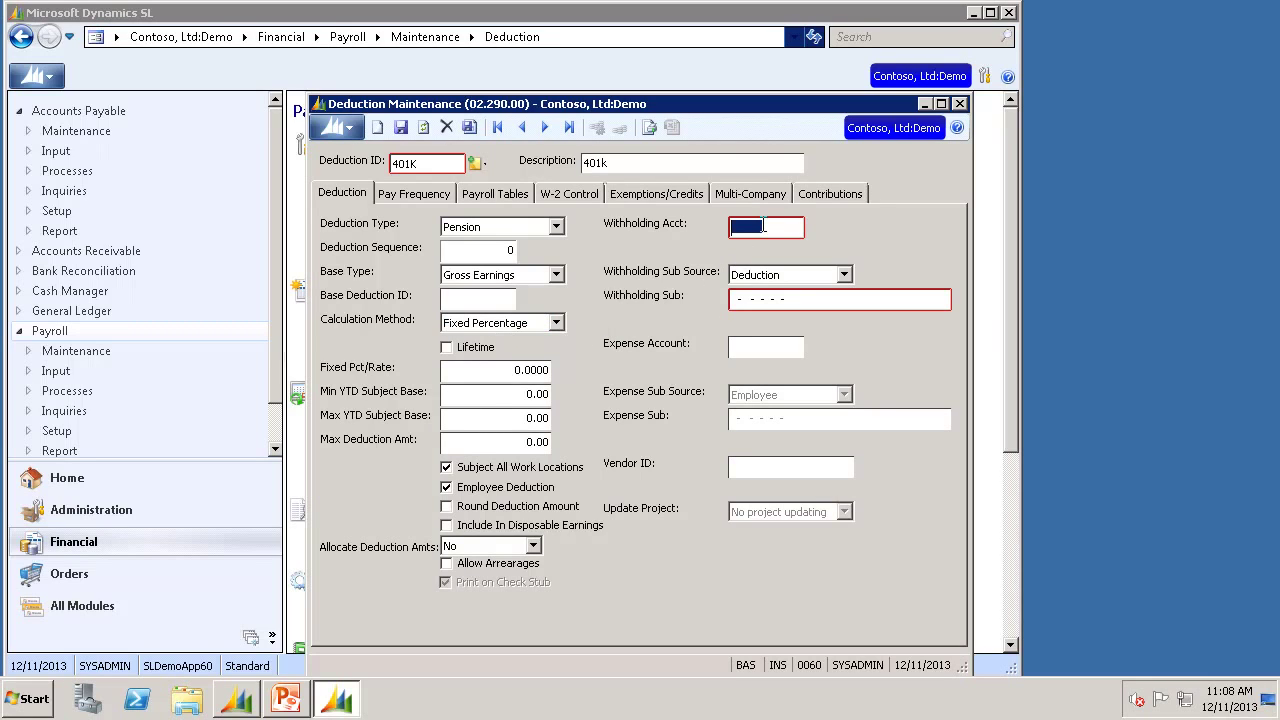
pyautogui.write('2020')
pyautogui.click(803, 300)
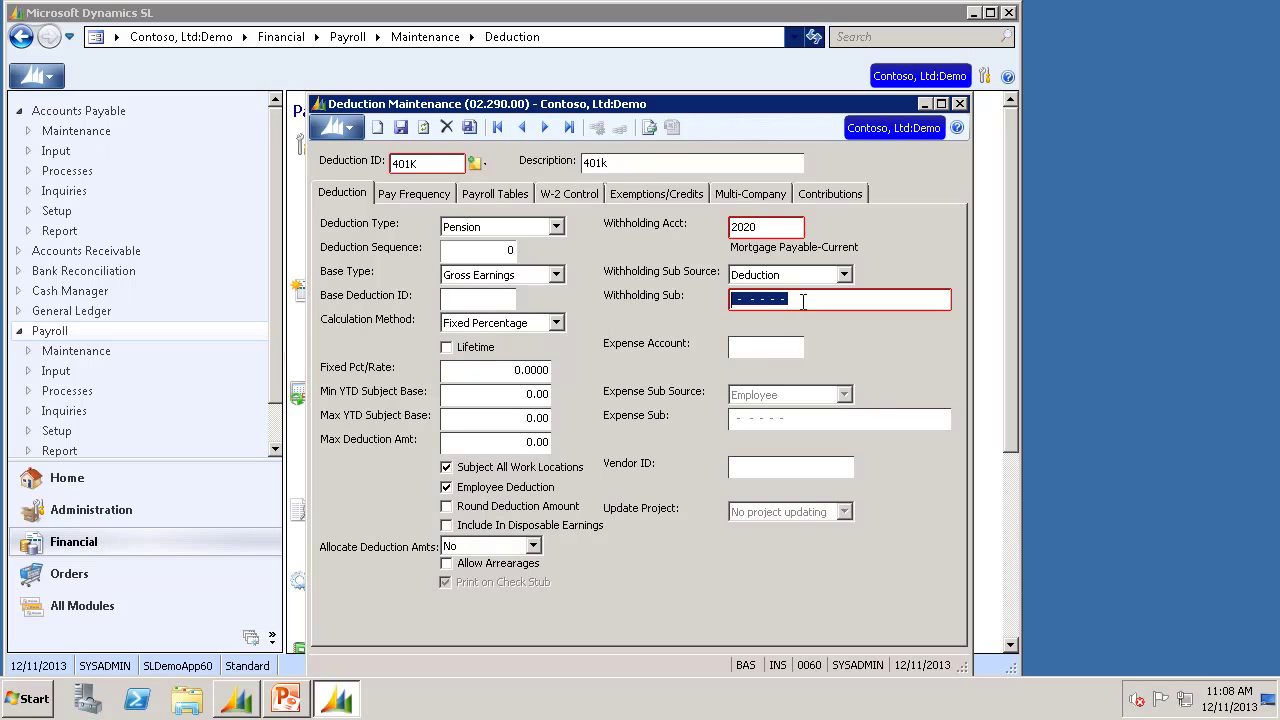
pyautogui.write('00-000-00-00-00-0')
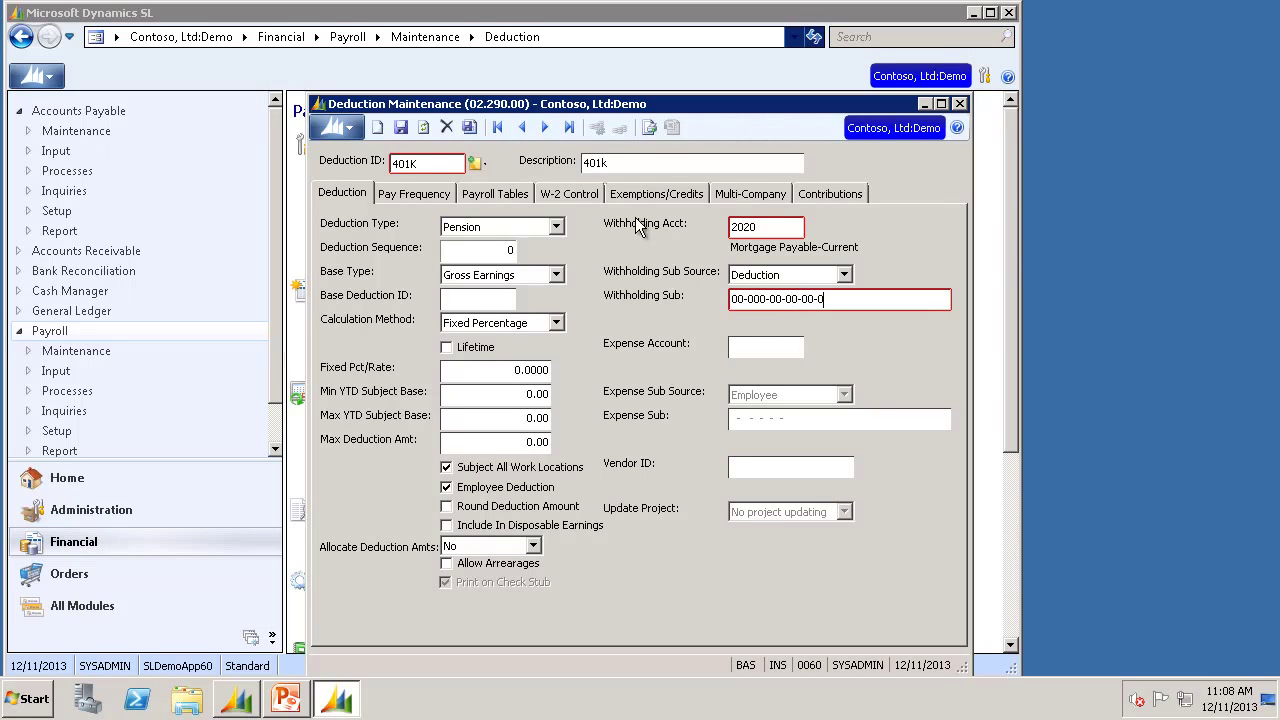
pyautogui.click(400, 129)
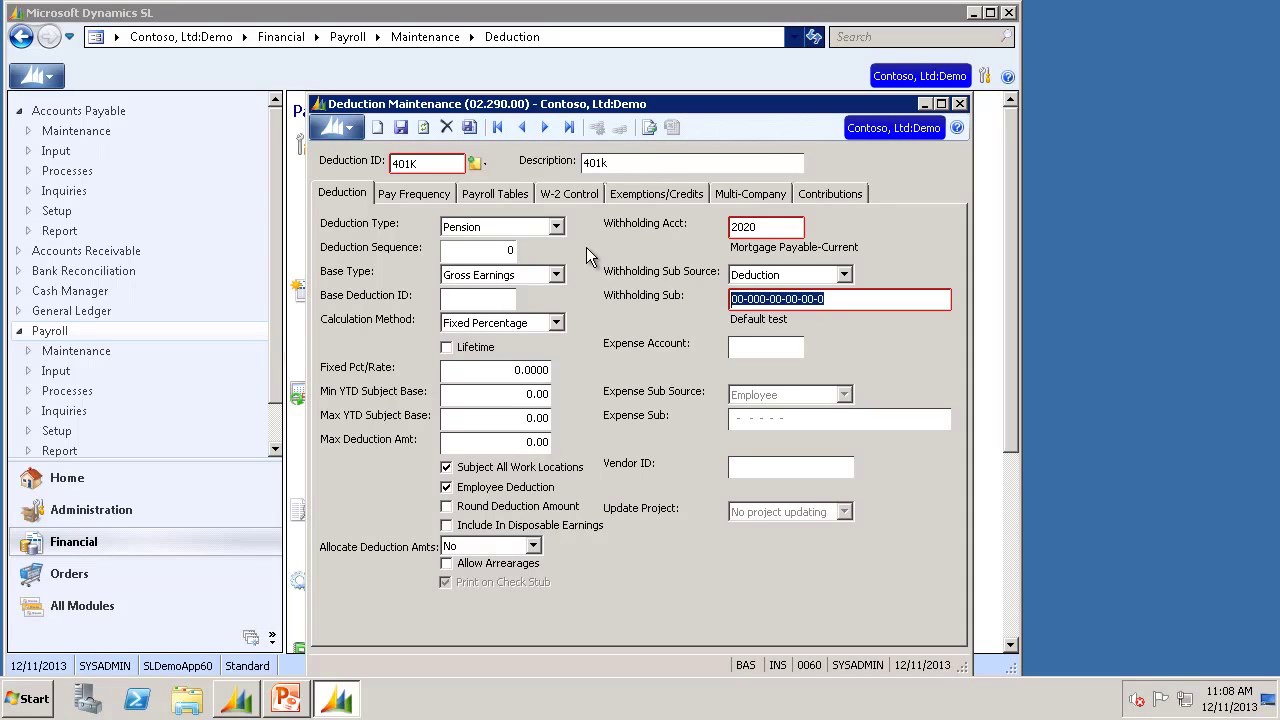
# Load deduction FED1 and start a second exemption row in form view on Exemptions/Credits
pyautogui.click(434, 164)
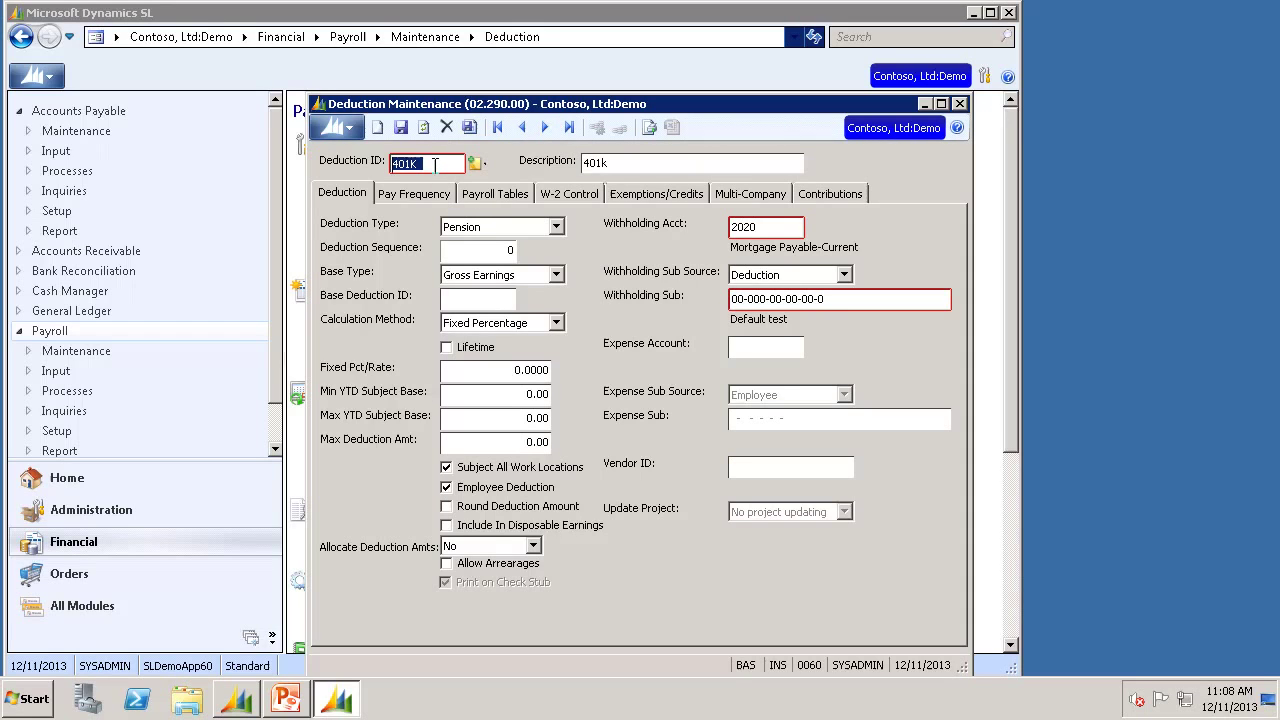
pyautogui.write('FED1')
pyautogui.press('Tab')
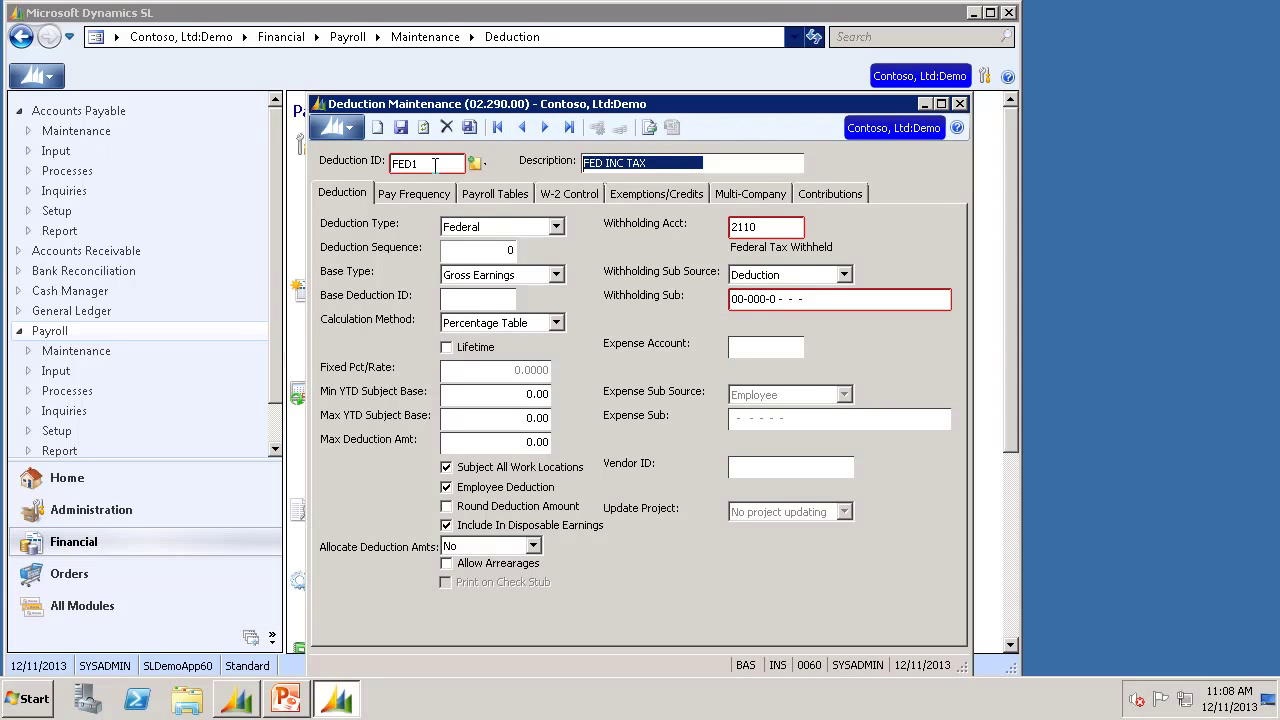
pyautogui.click(683, 197)
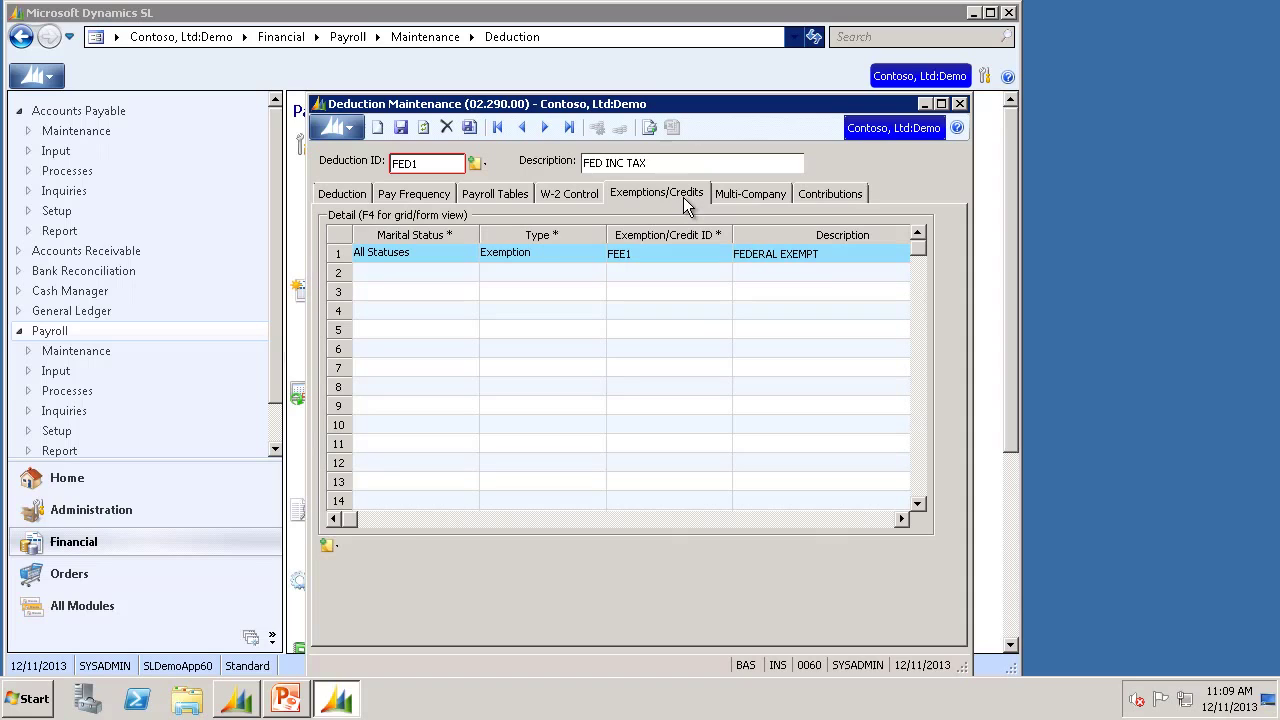
pyautogui.click(435, 275)
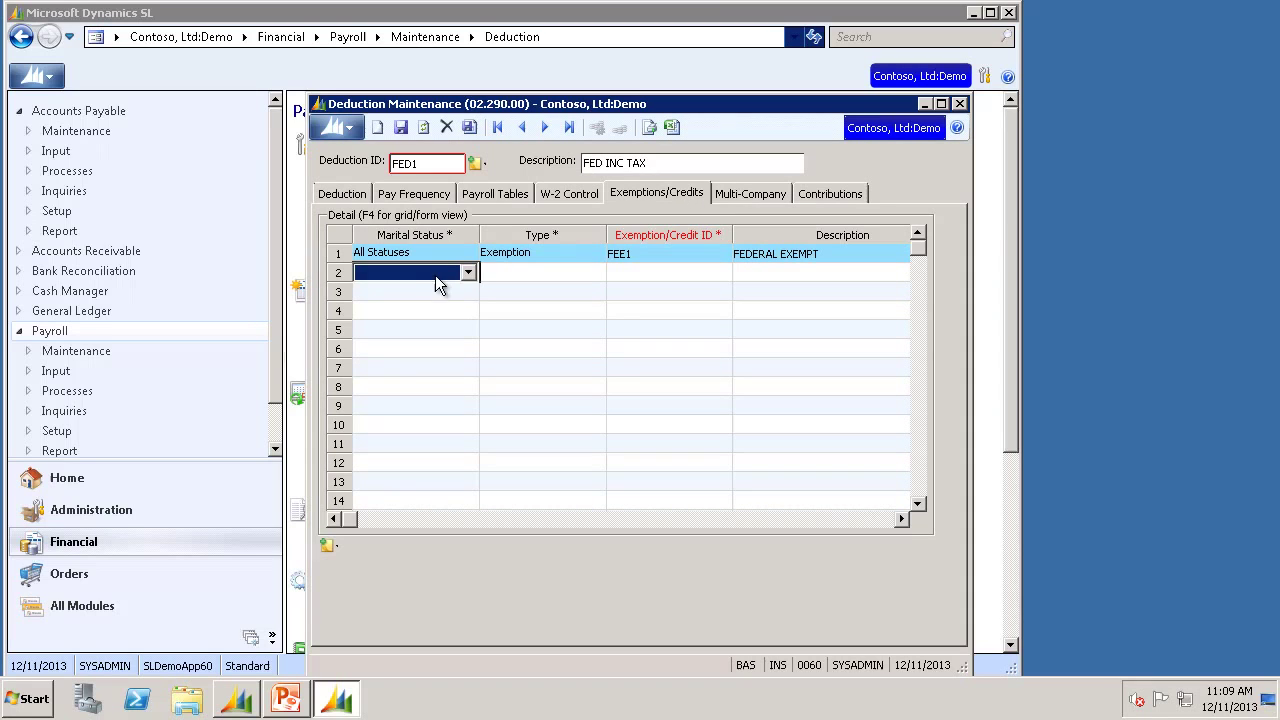
pyautogui.press('F4')
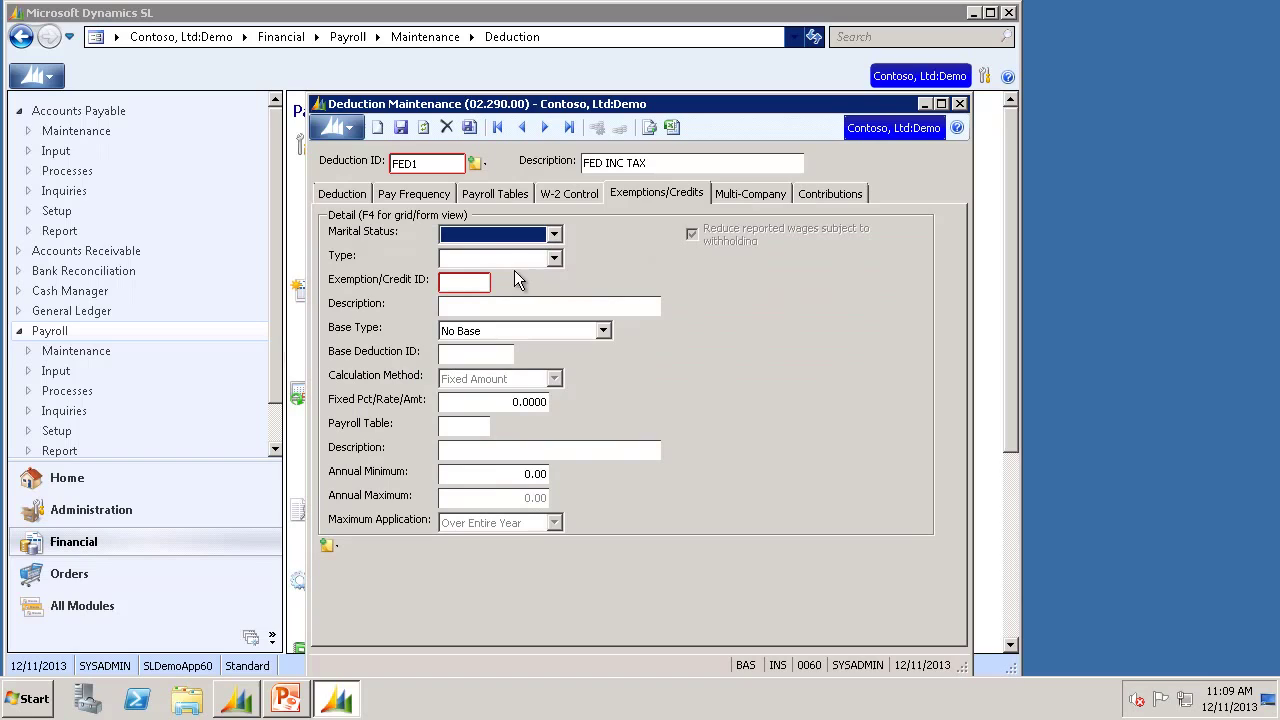
# Create a 401K entry of type Exemption applying to All Statuses
pyautogui.press('Down')
pyautogui.click(528, 261)
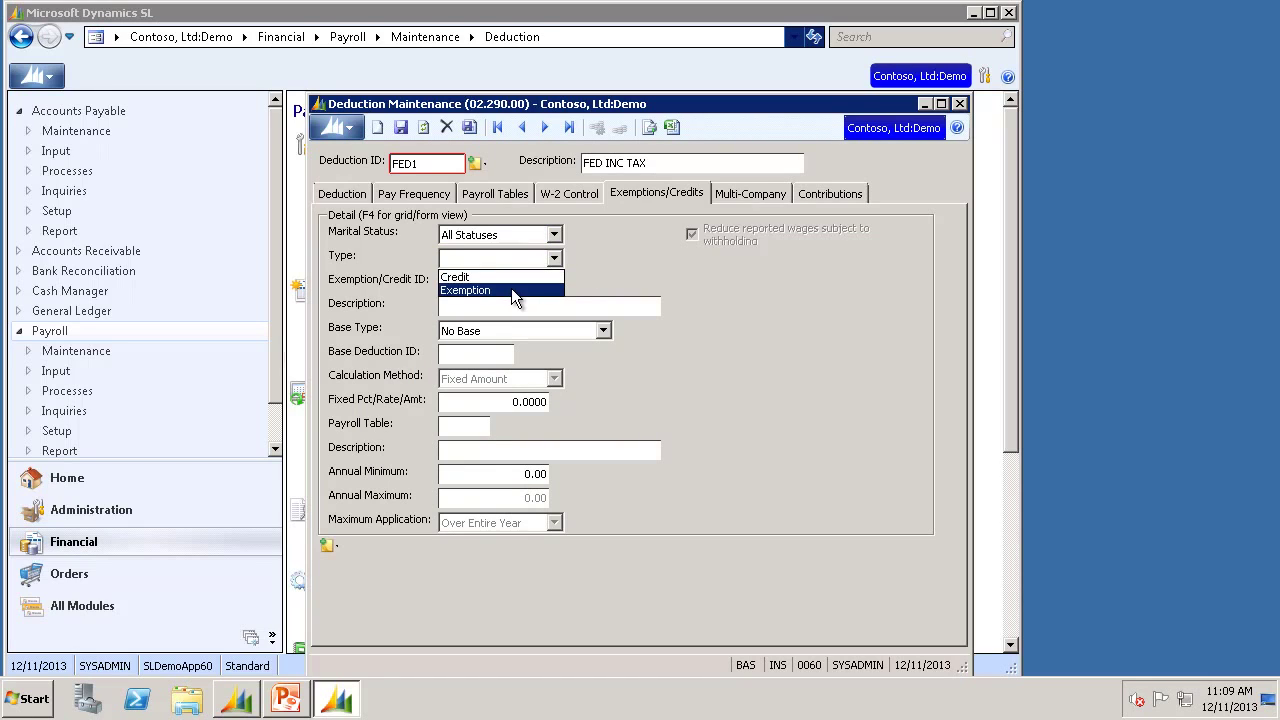
pyautogui.click(511, 290)
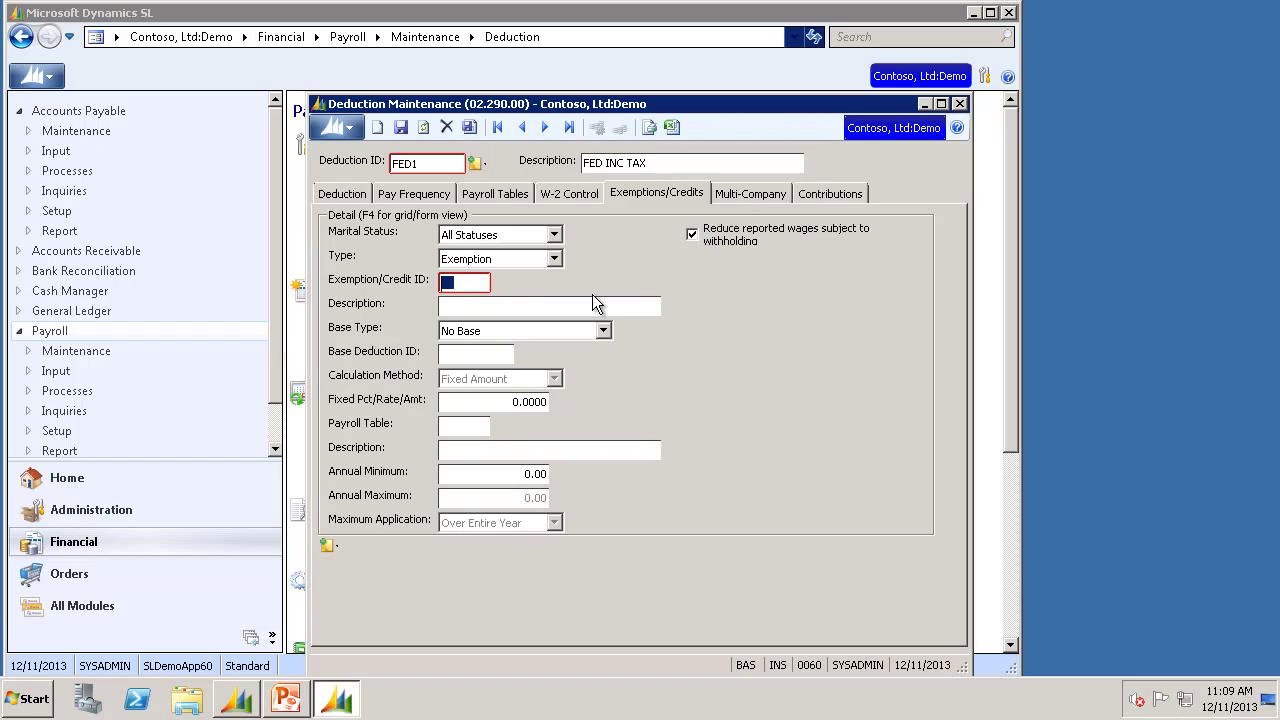
pyautogui.write('401K')
pyautogui.press('Tab')
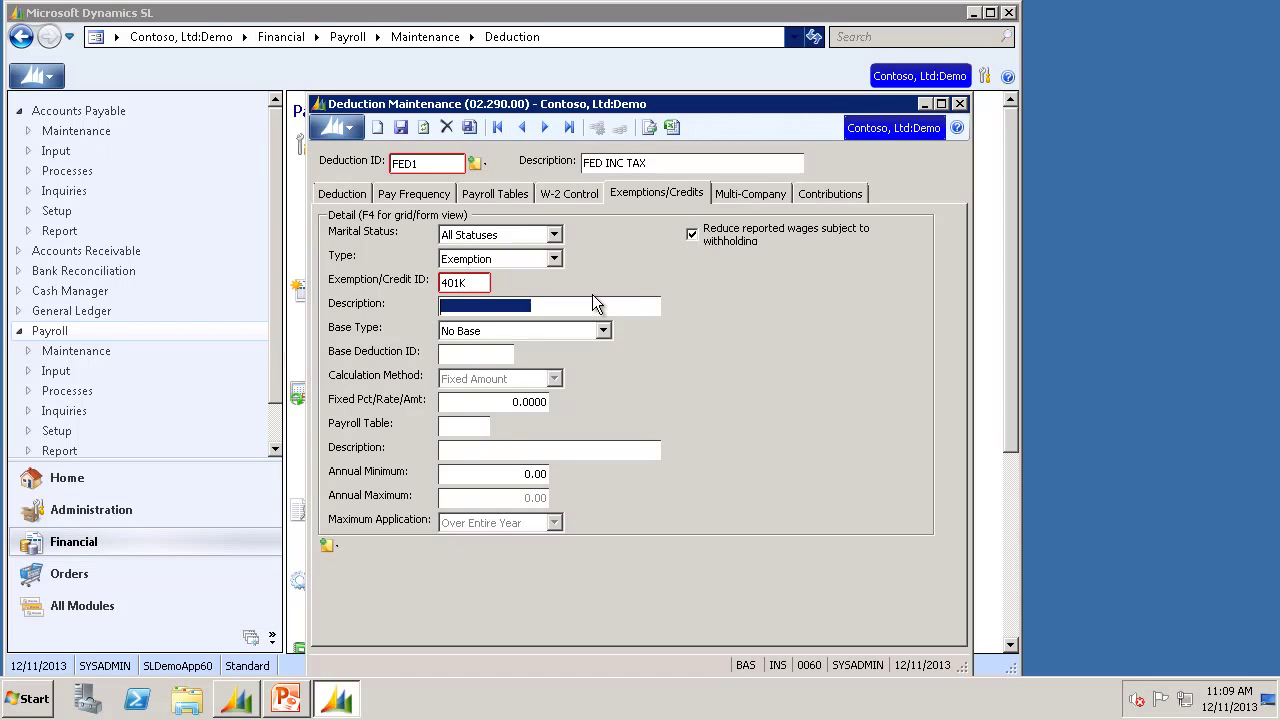
pyautogui.write('401K')
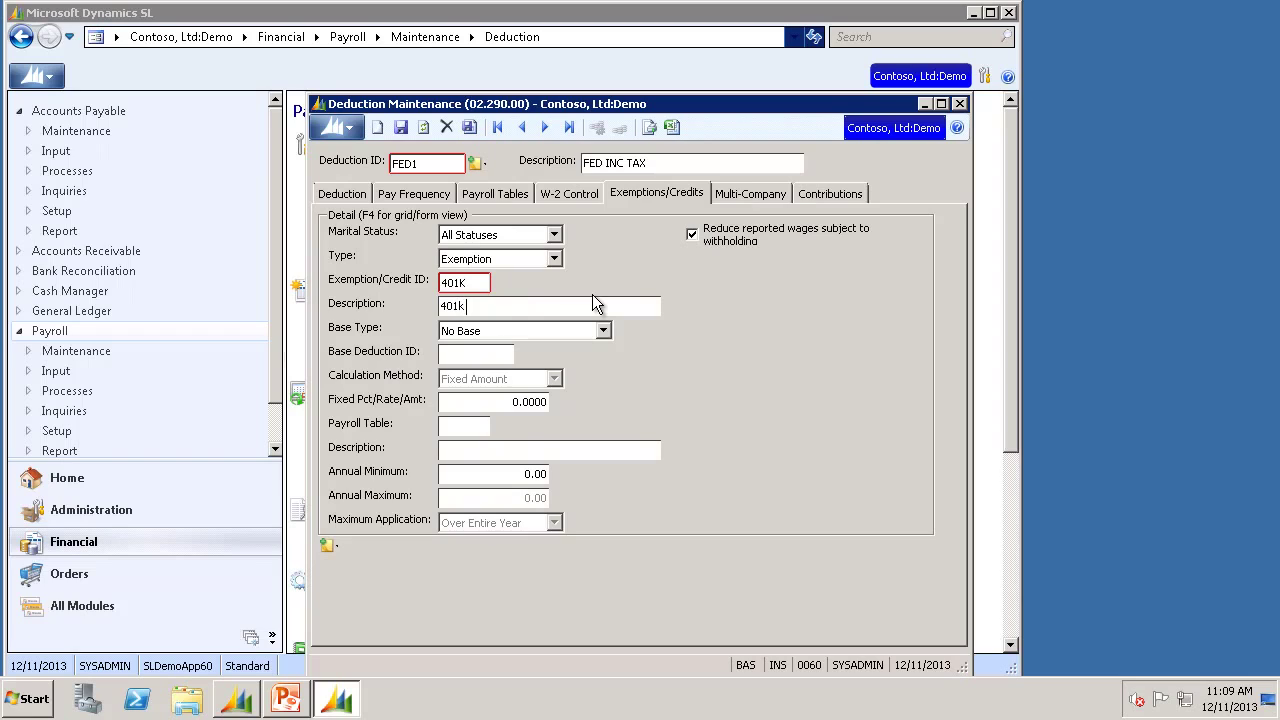
# Base the exemption on the Deduction Amount of deduction 401K
pyautogui.click(554, 330)
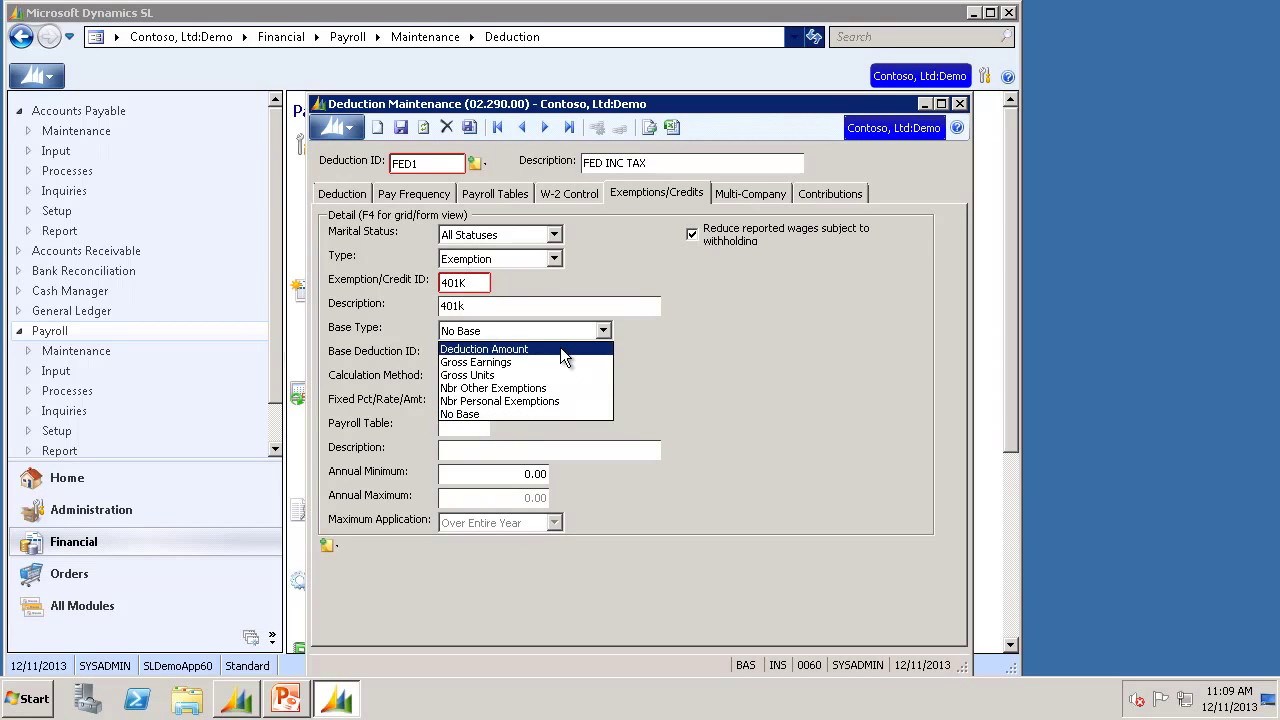
pyautogui.click(560, 347)
pyautogui.press('Tab')
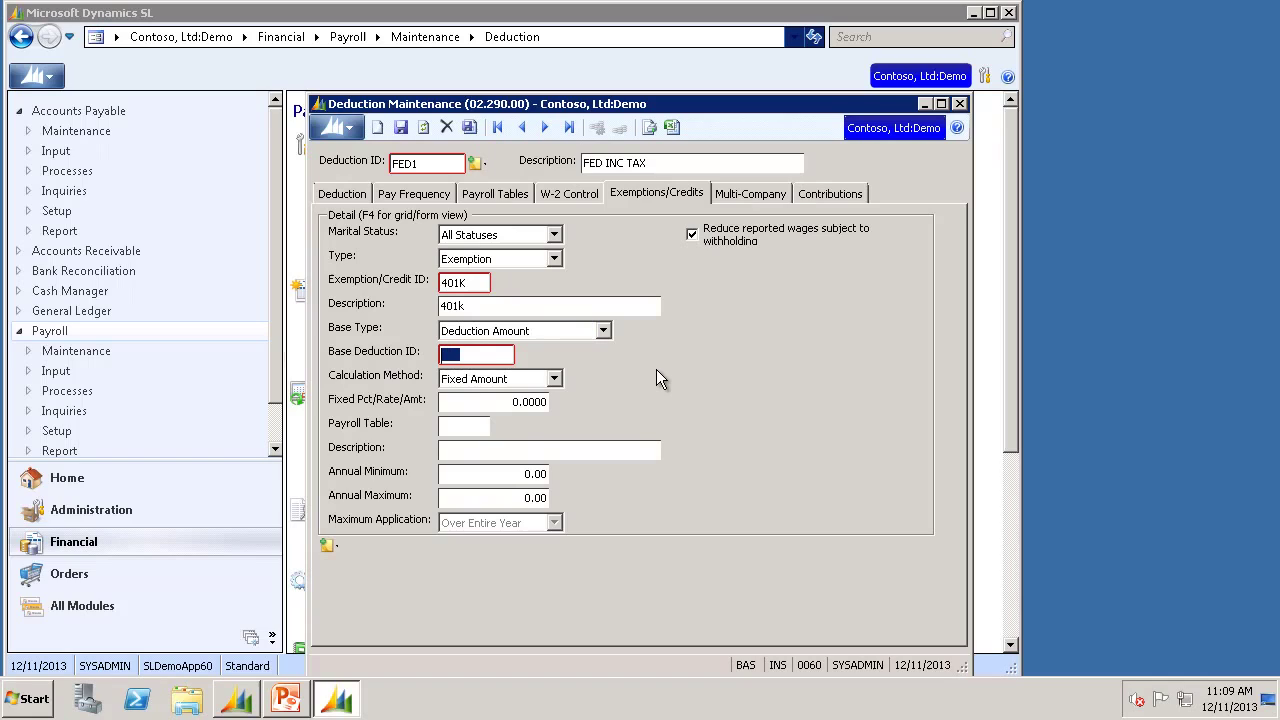
pyautogui.write('401K')
pyautogui.press('Tab')
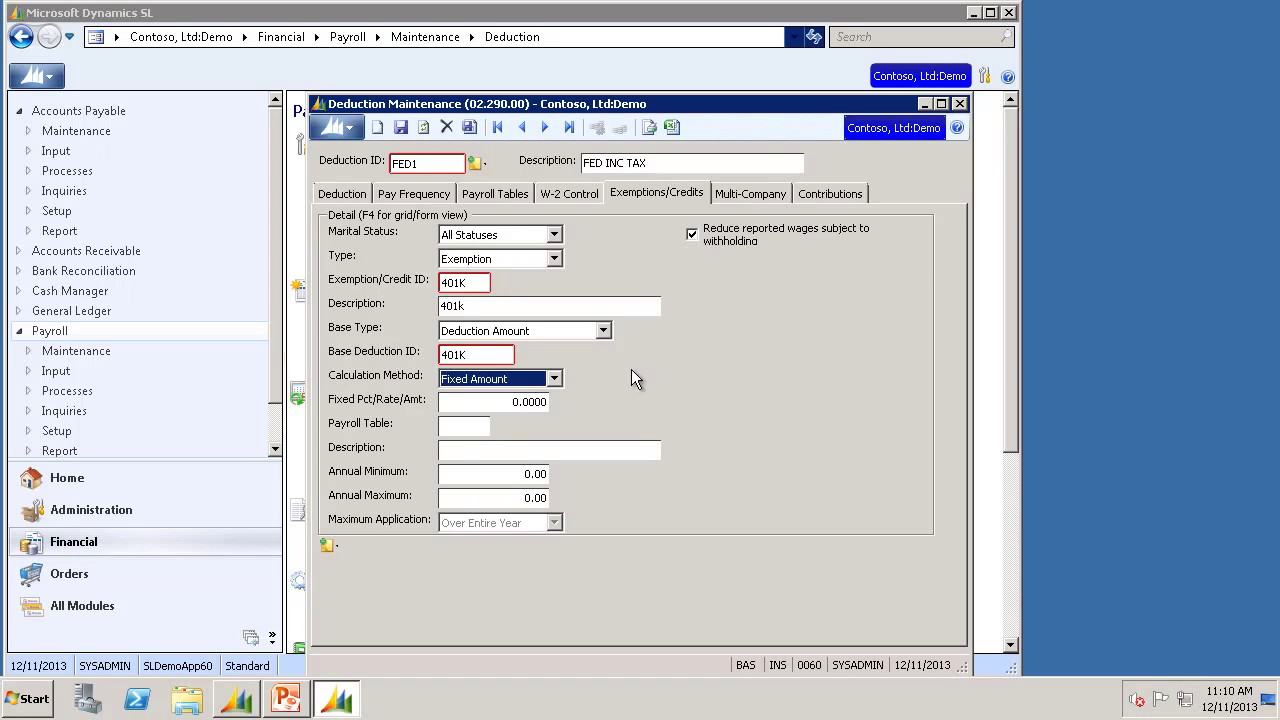
# Calculate the 401K exemption as Fixed Percentage 100, then close Deduction Maintenance
pyautogui.click(557, 385)
pyautogui.click(510, 407)
pyautogui.click(510, 405)
pyautogui.write('100')
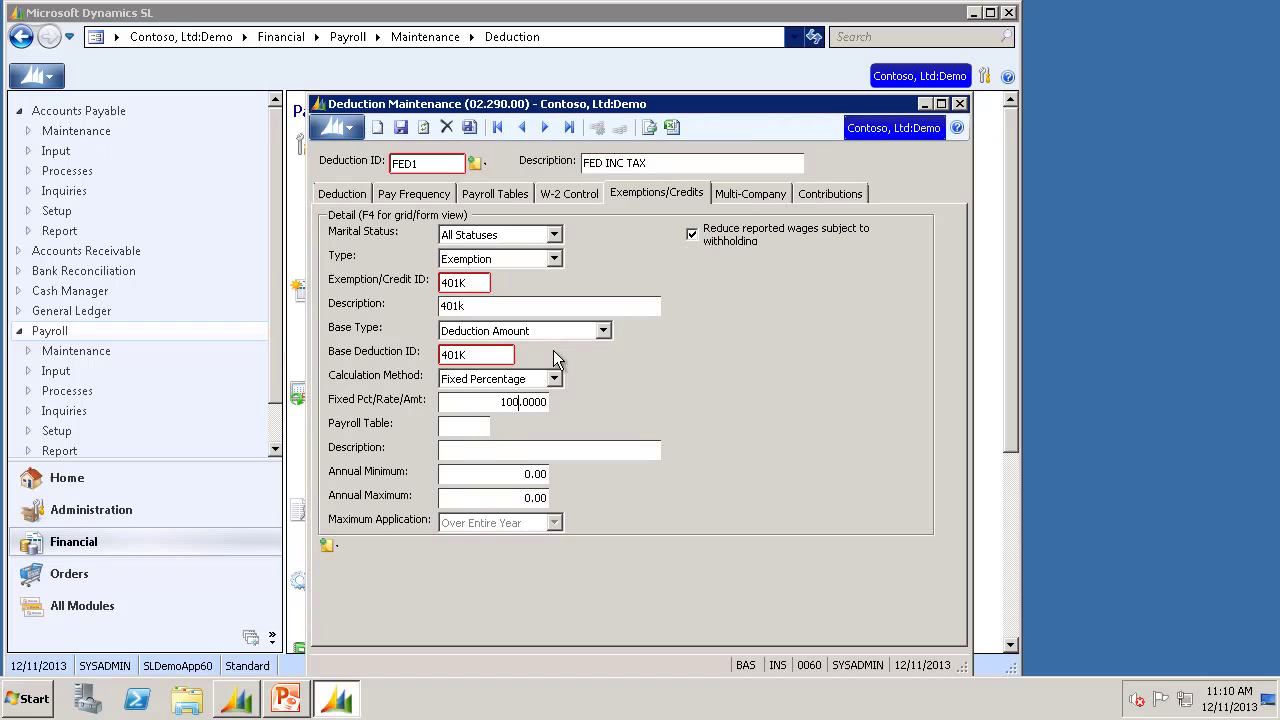
pyautogui.press('Tab')
pyautogui.press('Tab')
pyautogui.click(960, 103)
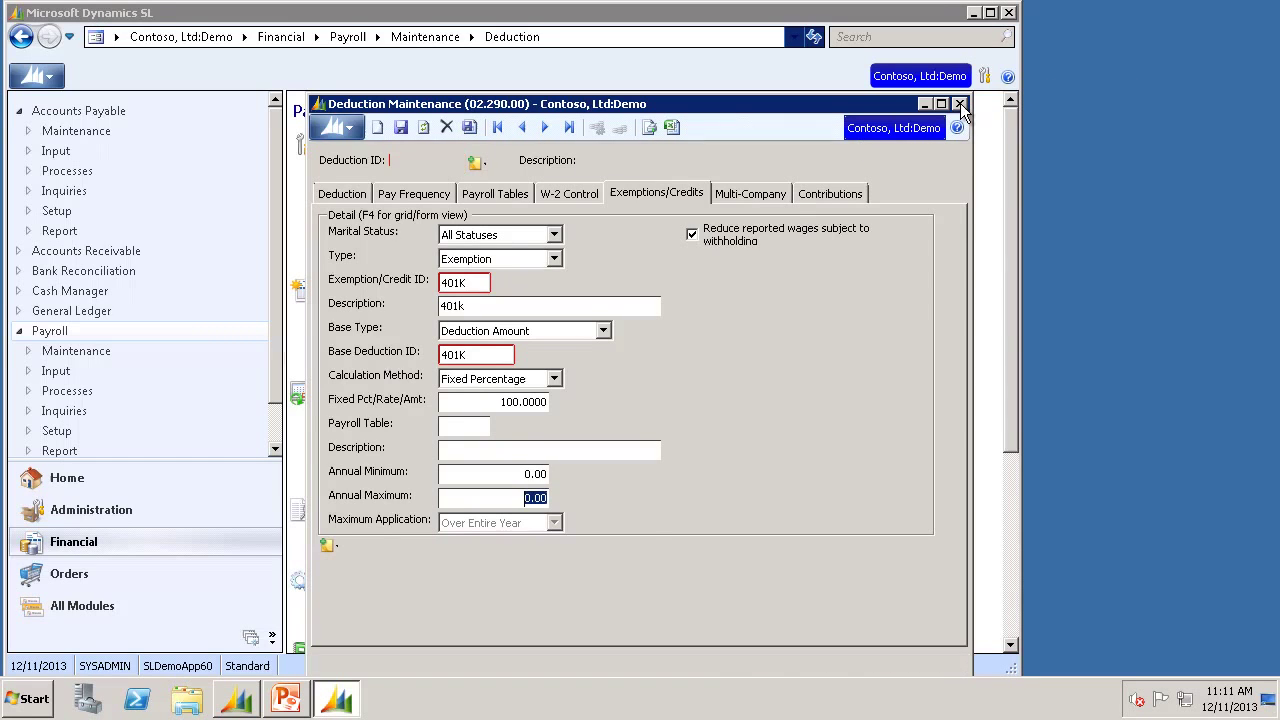
# Add deduction 401K to the REG earnings type's Deductions grid, save, and close the window
pyautogui.click(385, 188)
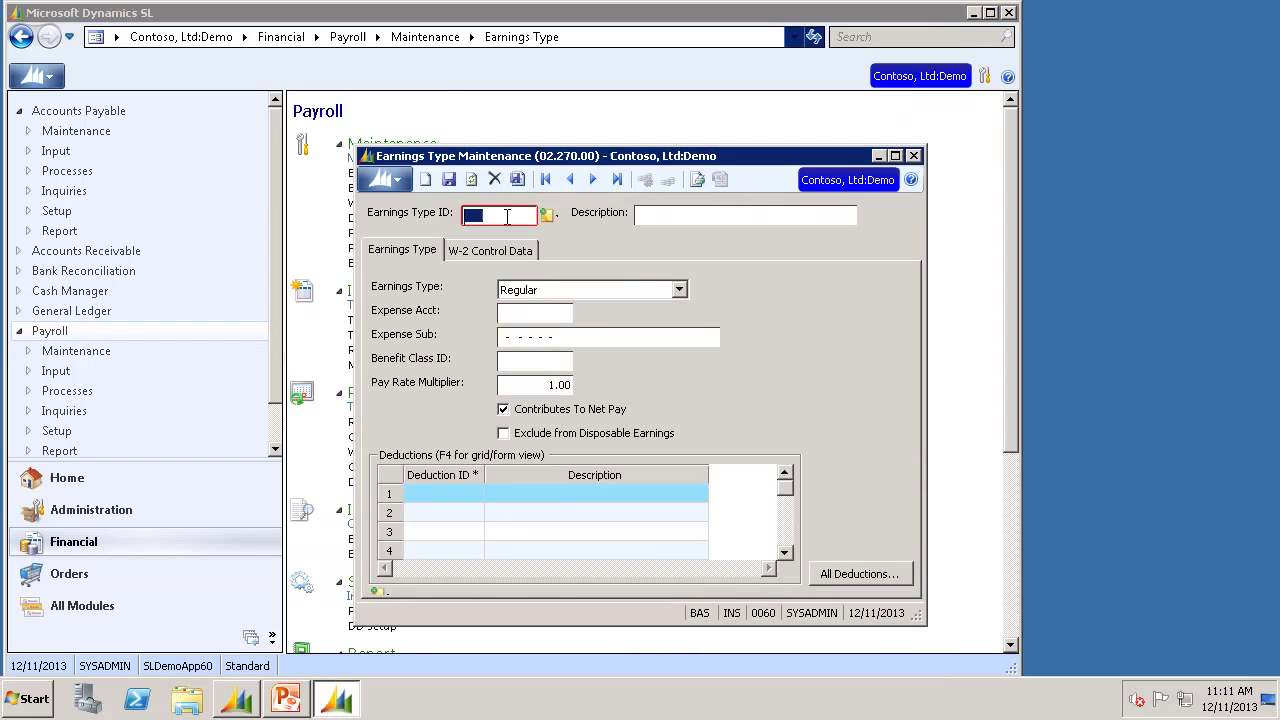
pyautogui.write('REG')
pyautogui.press('Tab')
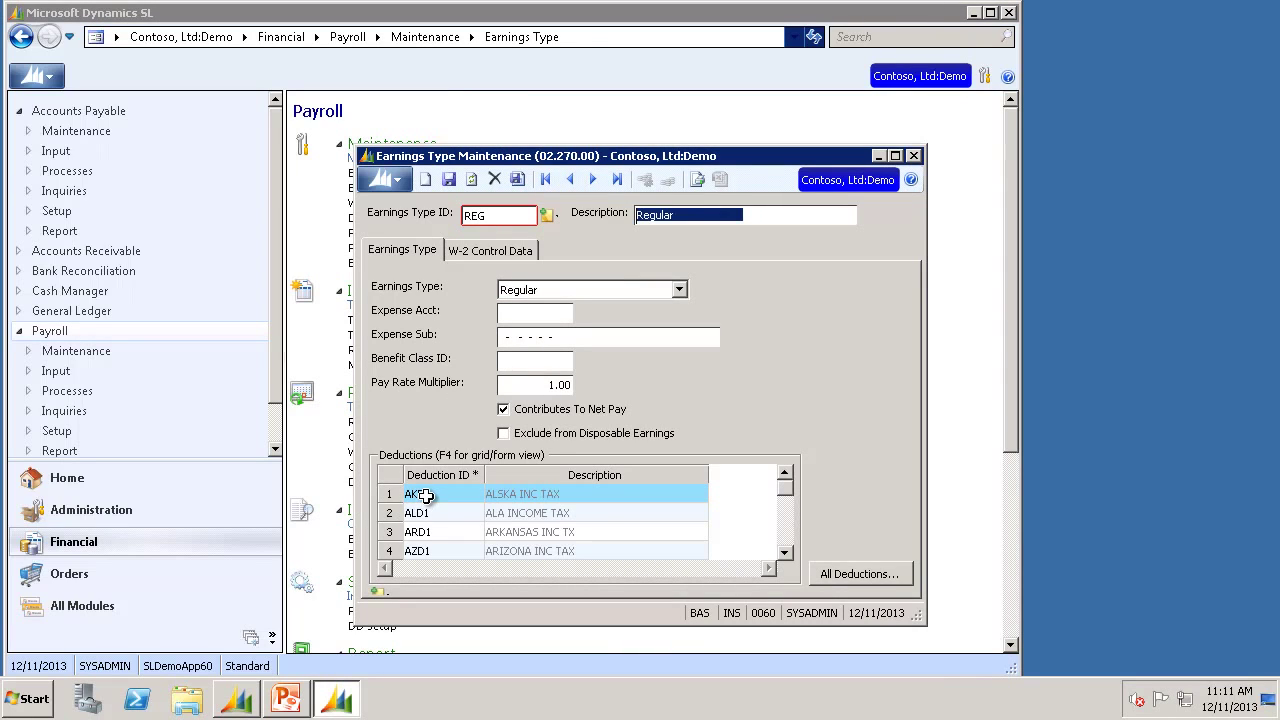
pyautogui.click(427, 496)
pyautogui.write('401K')
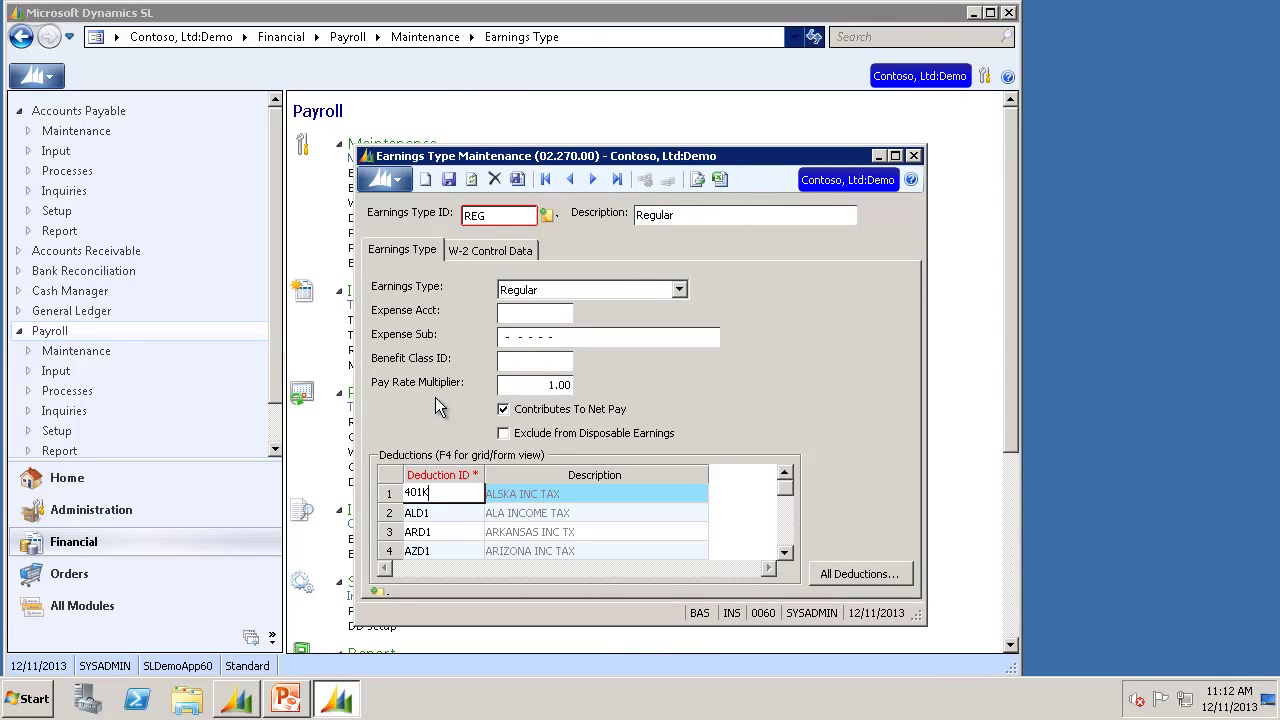
pyautogui.press('Tab')
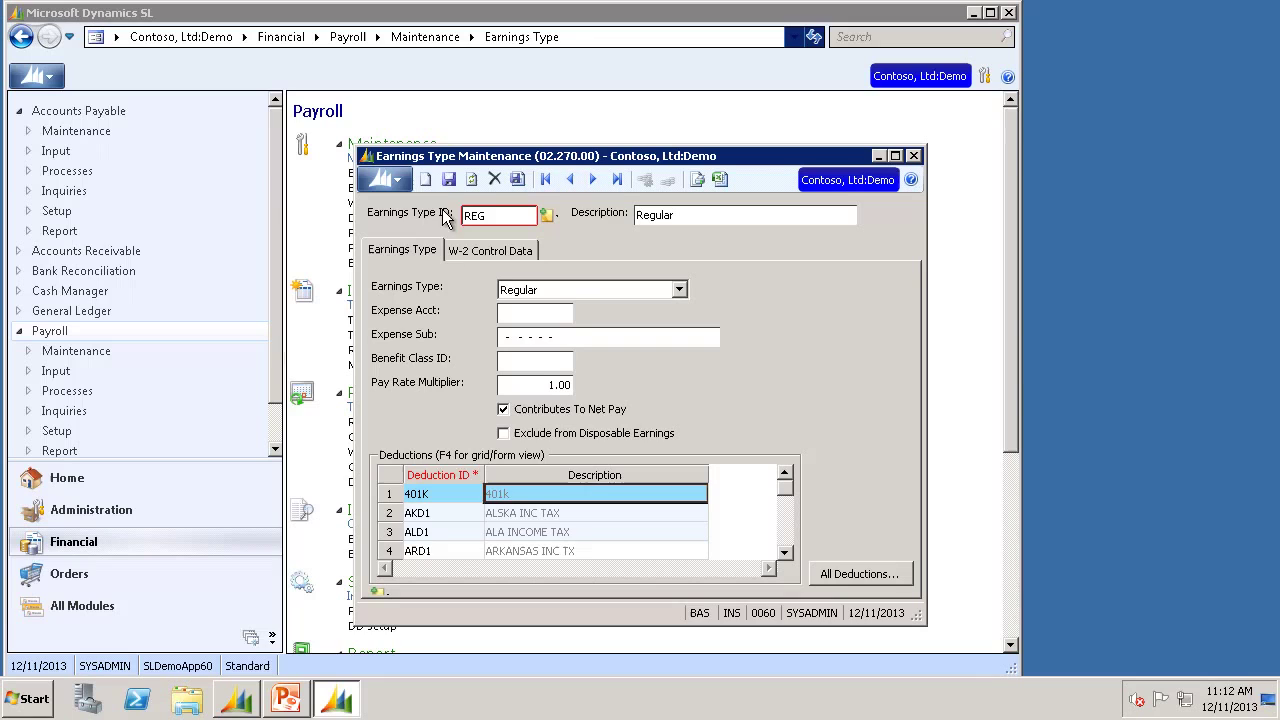
pyautogui.click(450, 180)
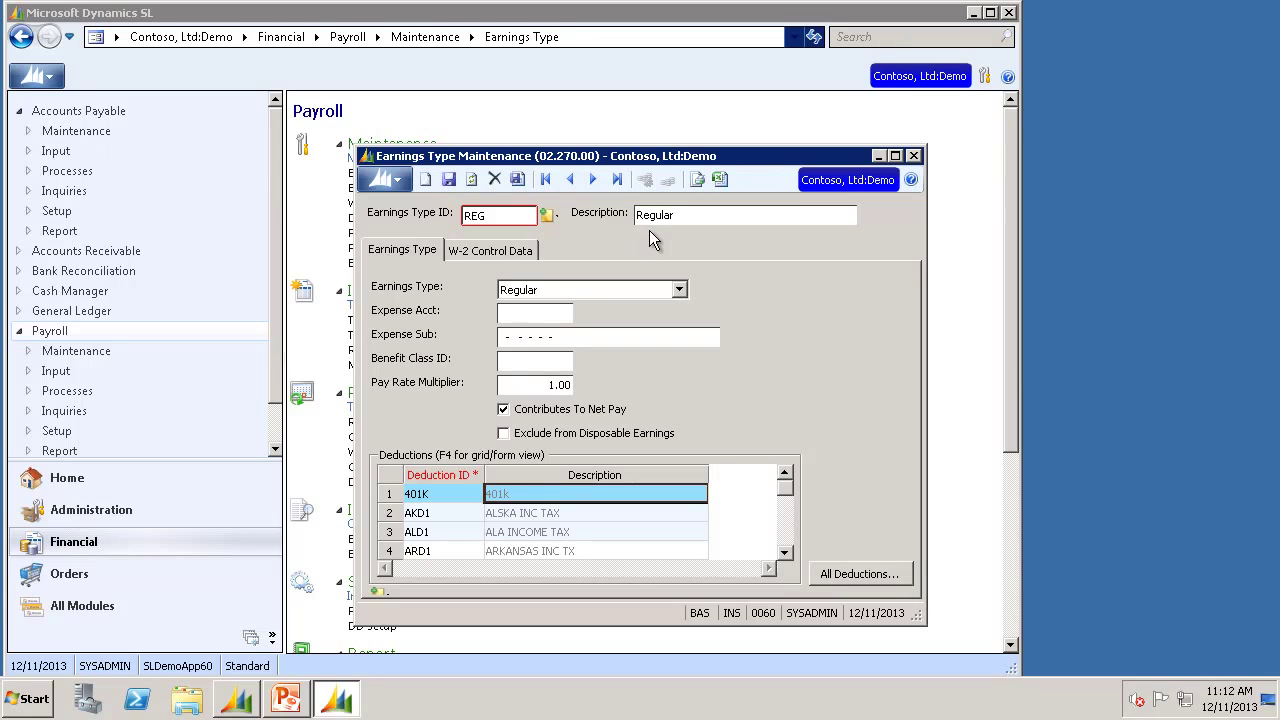
pyautogui.click(916, 156)
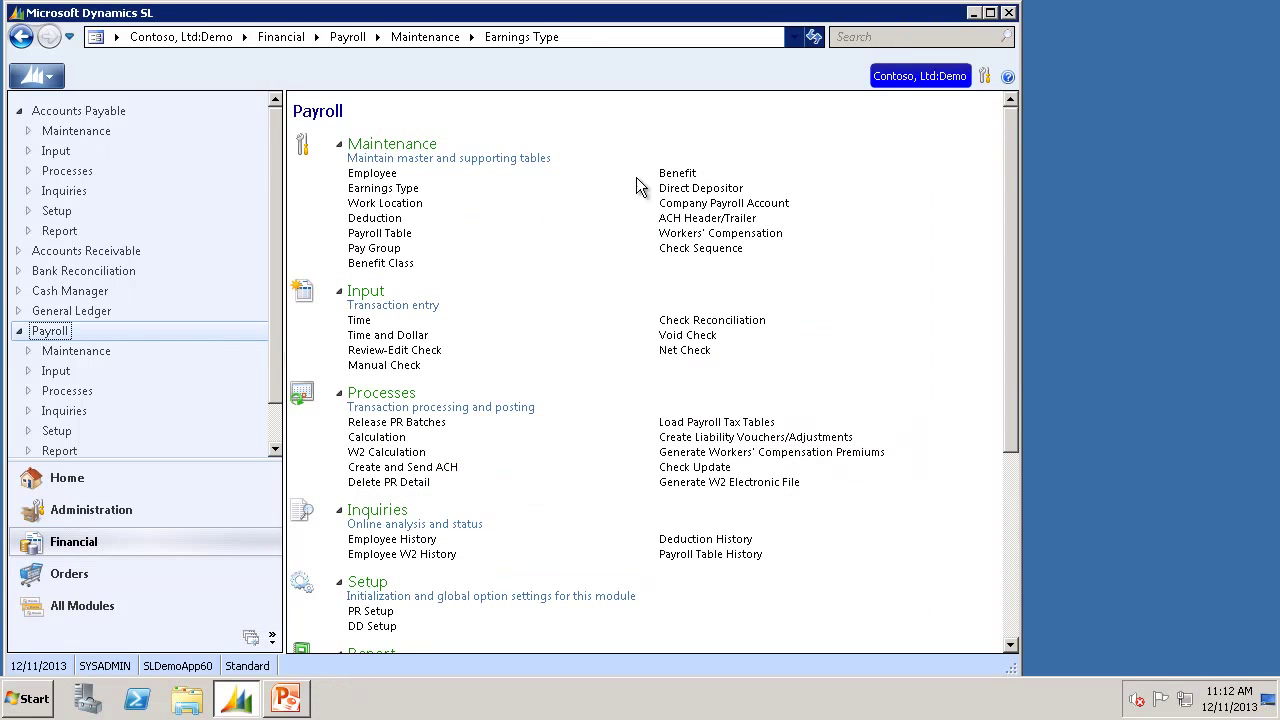
# Load the employee's record in Employee Maintenance and select the FED1 deduction row
pyautogui.click(393, 180)
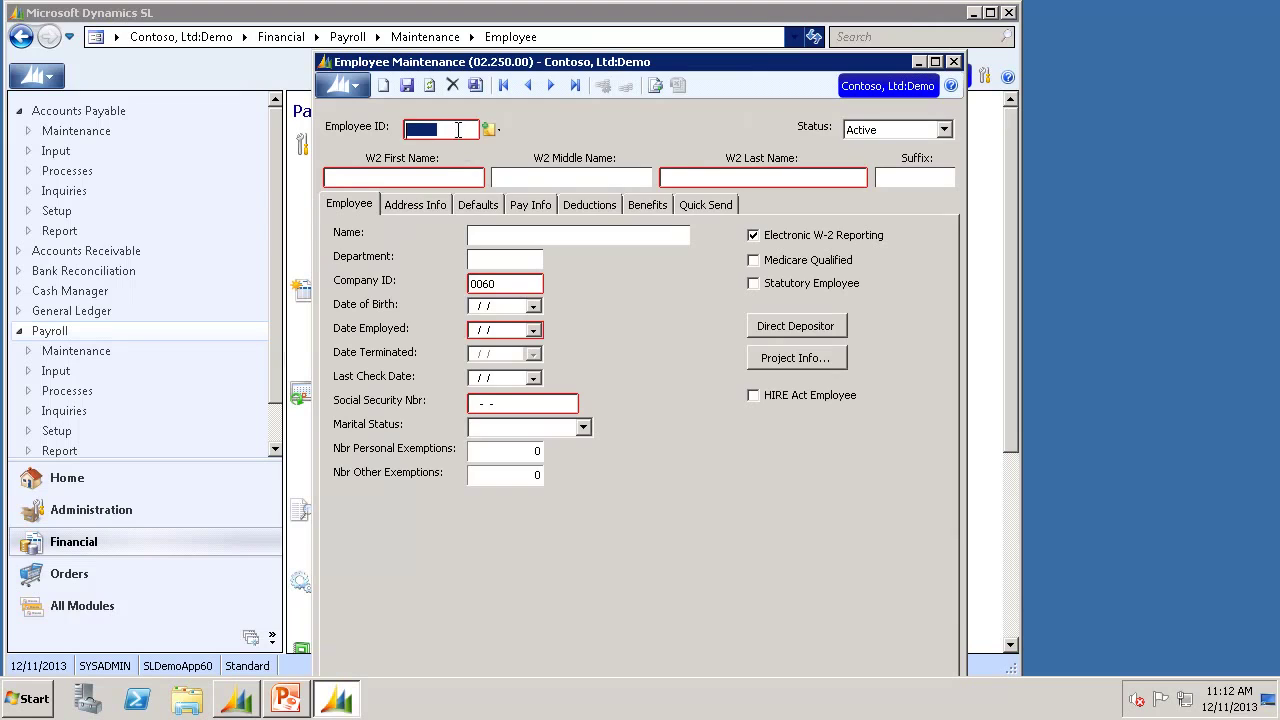
pyautogui.doubleClick(458, 130)
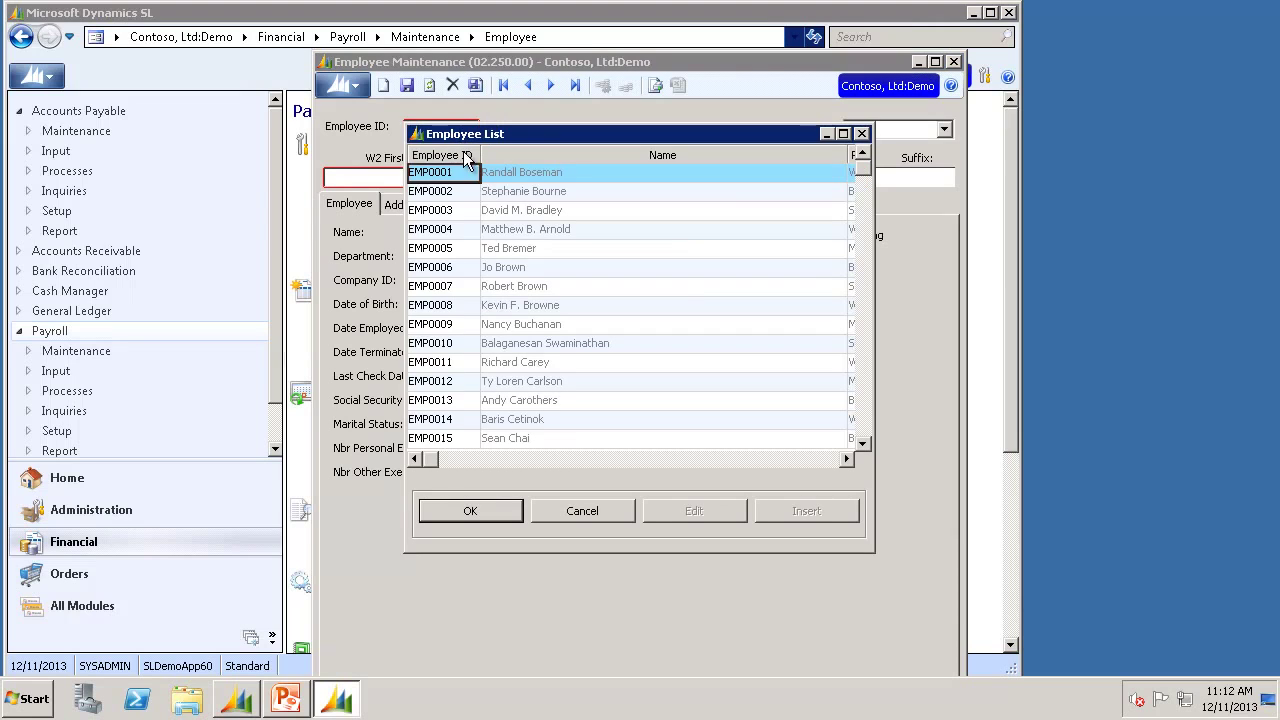
pyautogui.doubleClick(458, 192)
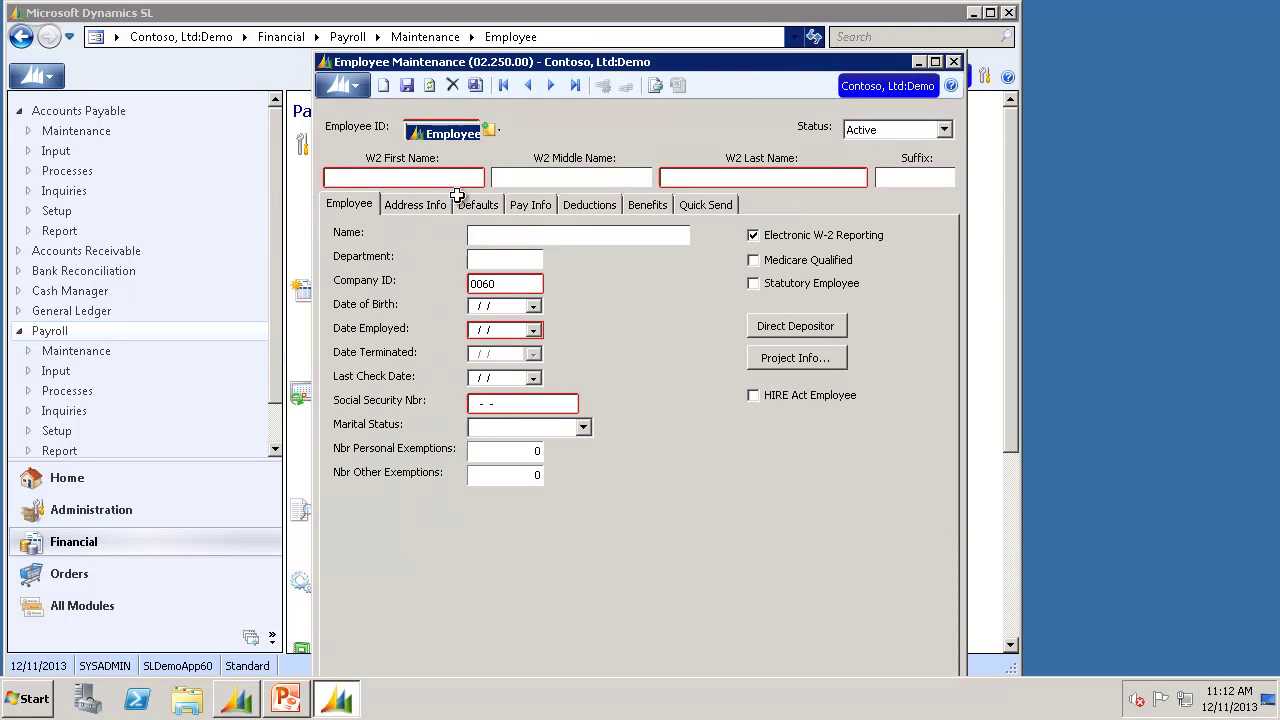
pyautogui.click(592, 205)
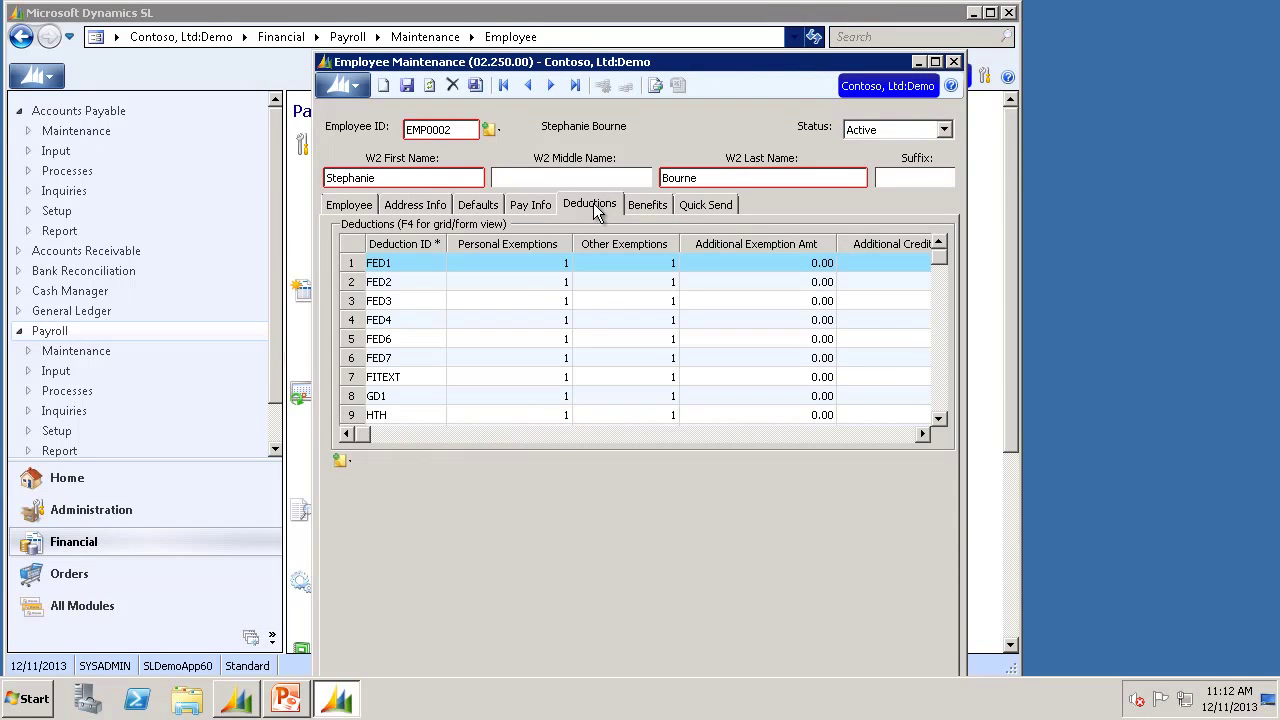
pyautogui.click(414, 262)
# Insert a 401K deduction above FED1 with fixed rate 10, save, and close
pyautogui.hotkey('ctrl', 'i')
pyautogui.write('401K')
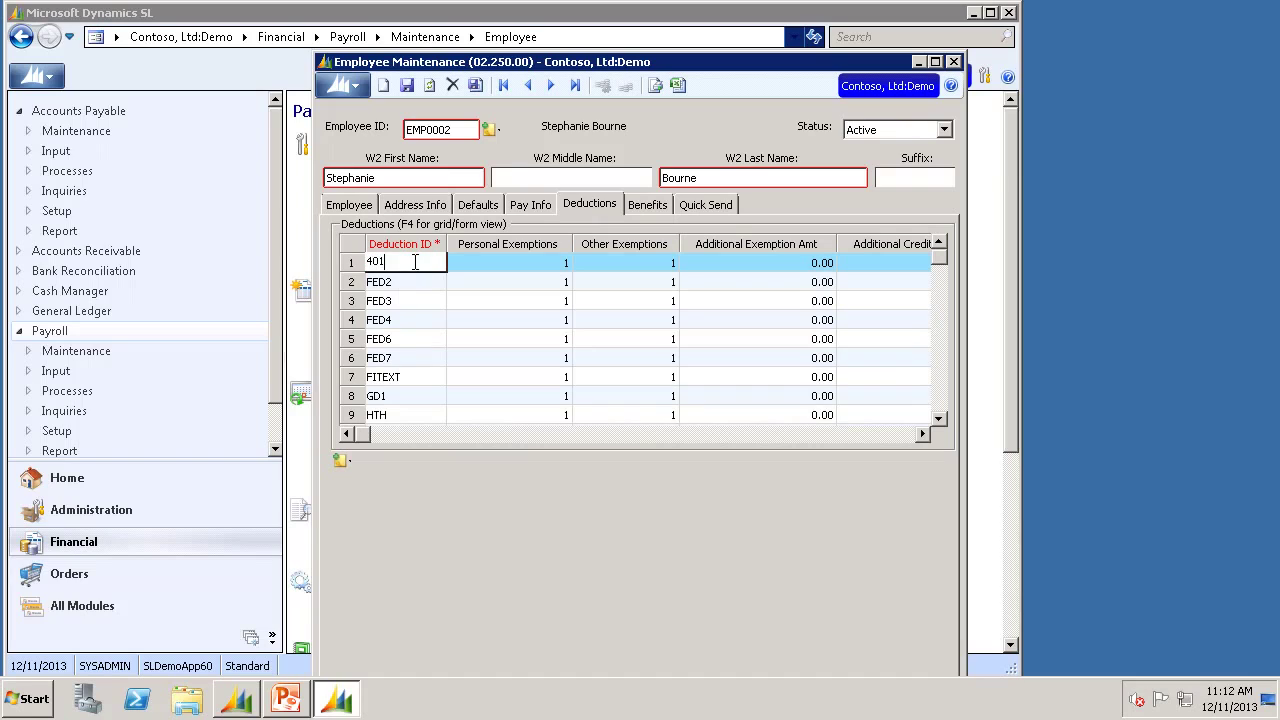
pyautogui.press('Tab')
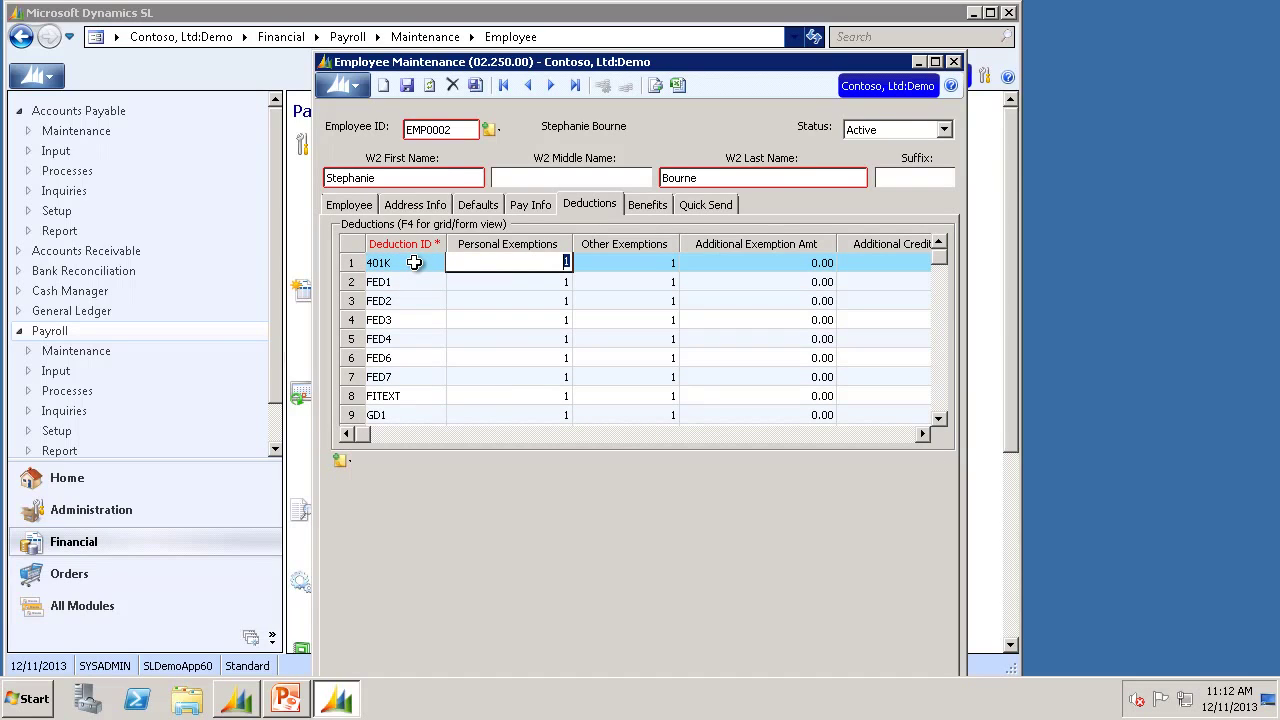
pyautogui.press('F4')
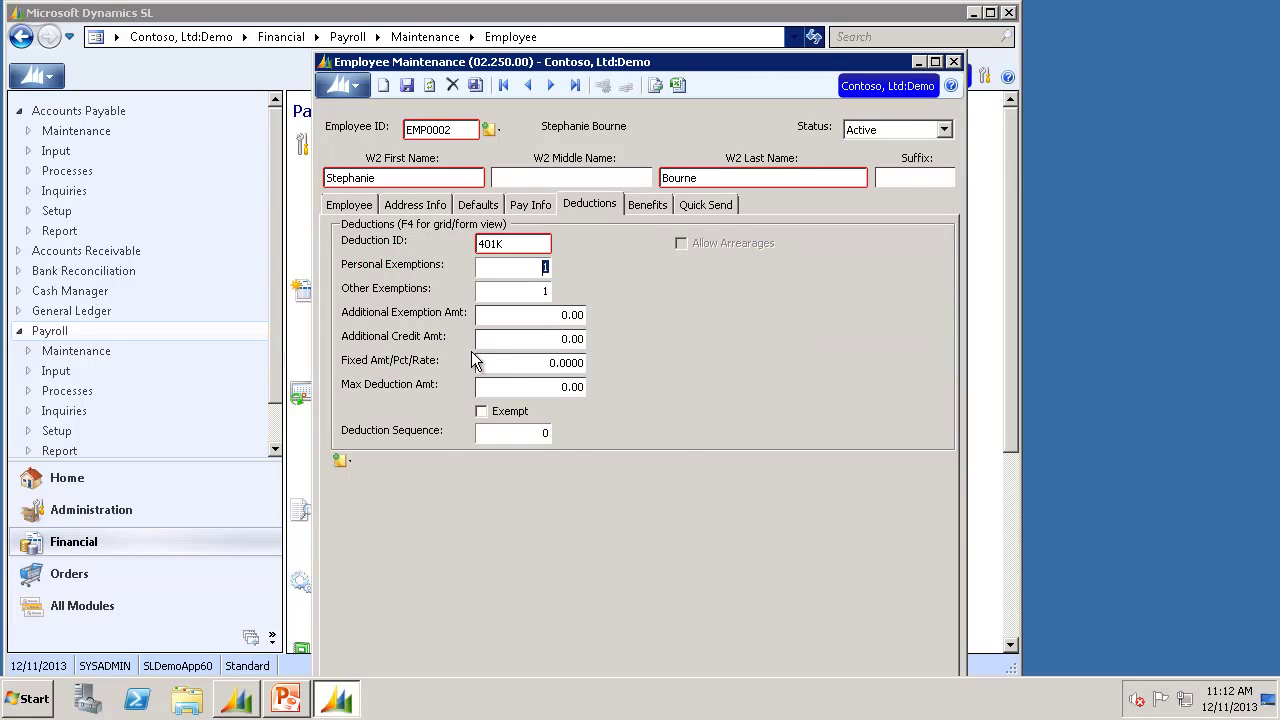
pyautogui.click(503, 363)
pyautogui.write('10')
pyautogui.click(407, 85)
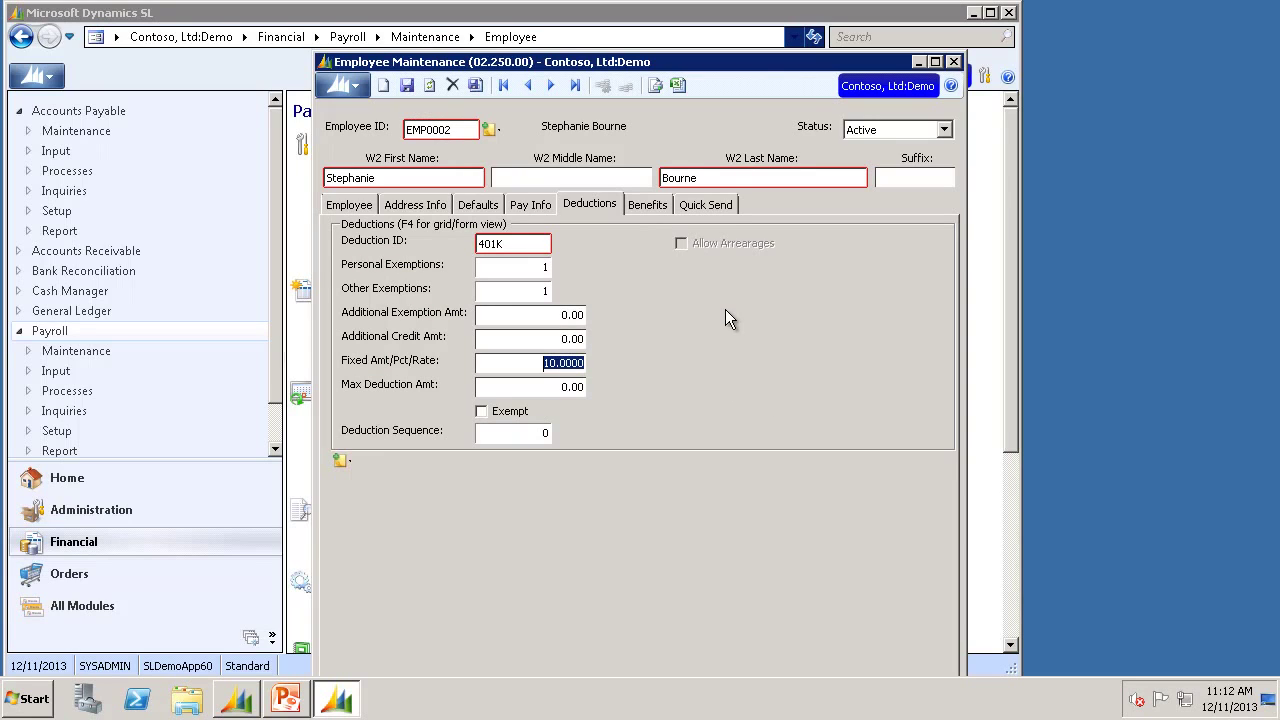
pyautogui.click(955, 62)
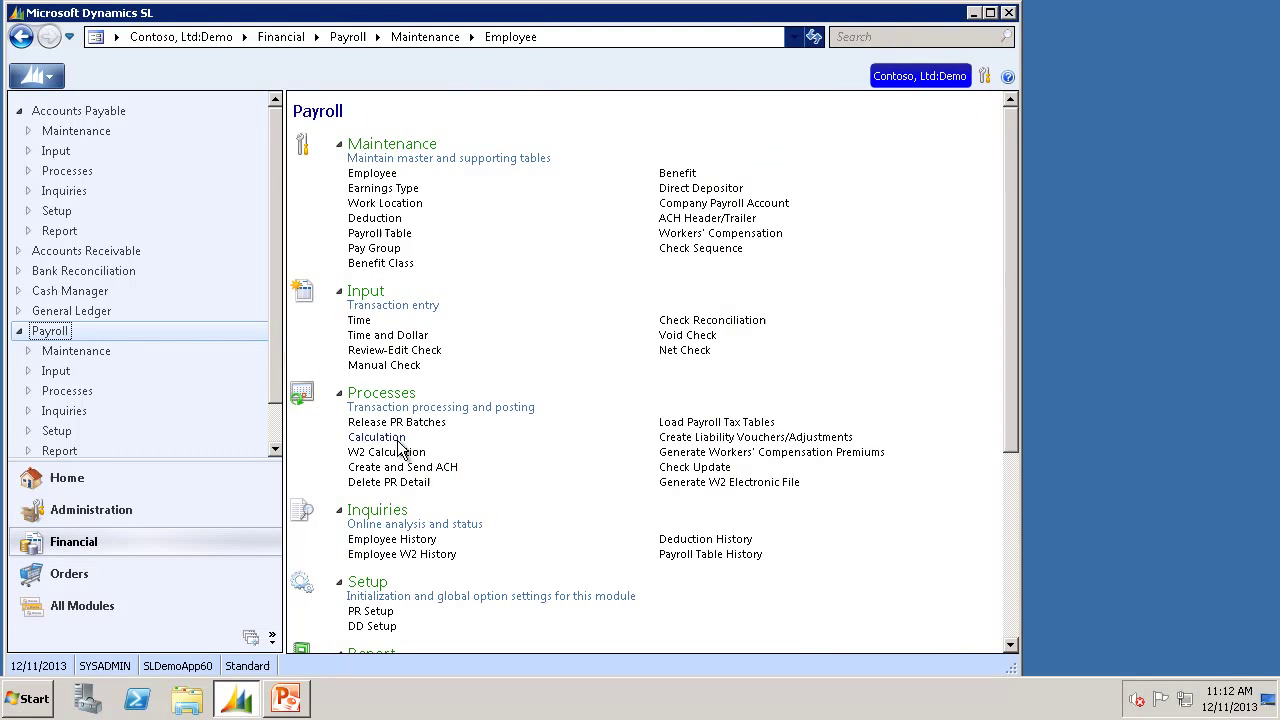
# Choose the BIWEEK pay group in the payroll Calculation process
pyautogui.click(398, 440)
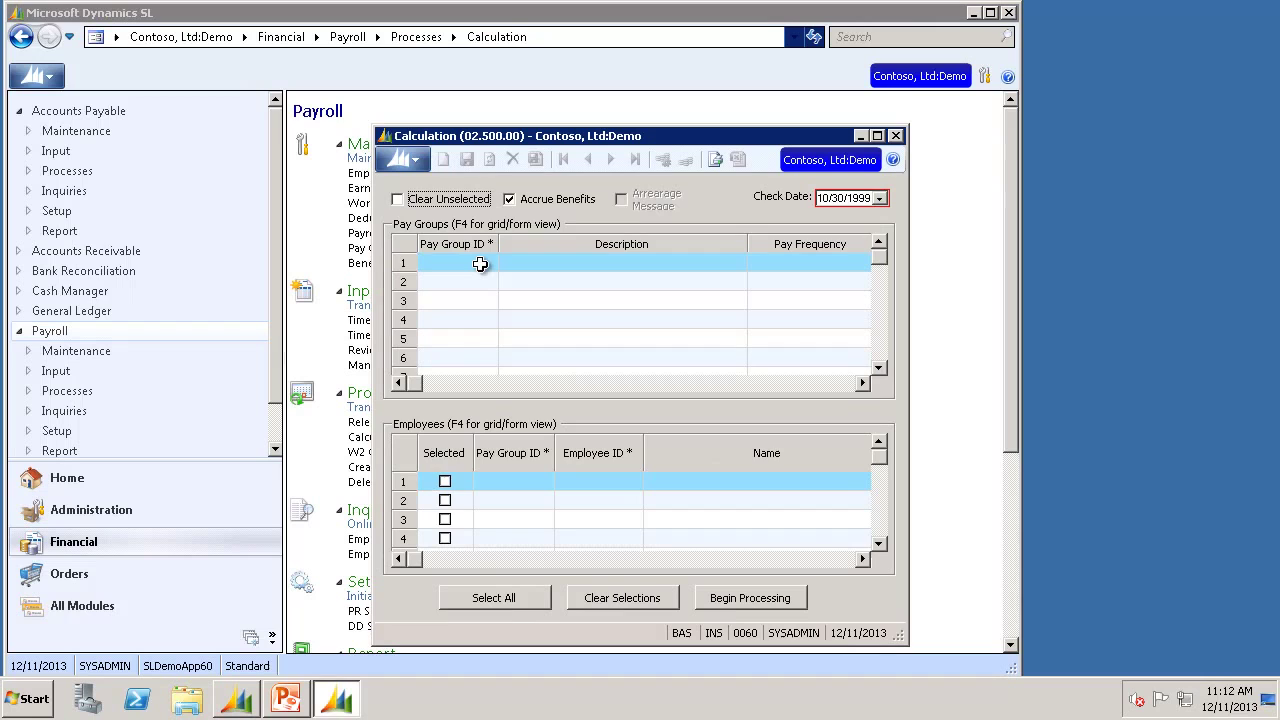
pyautogui.doubleClick(480, 263)
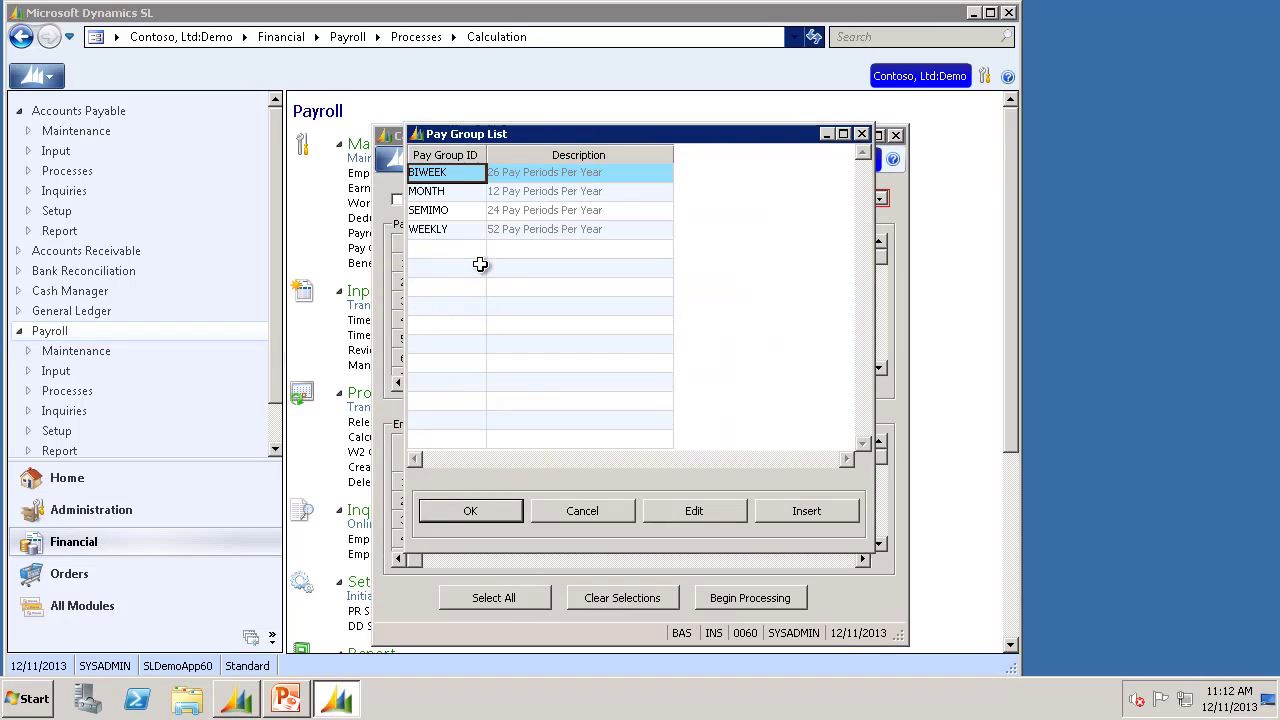
pyautogui.doubleClick(462, 174)
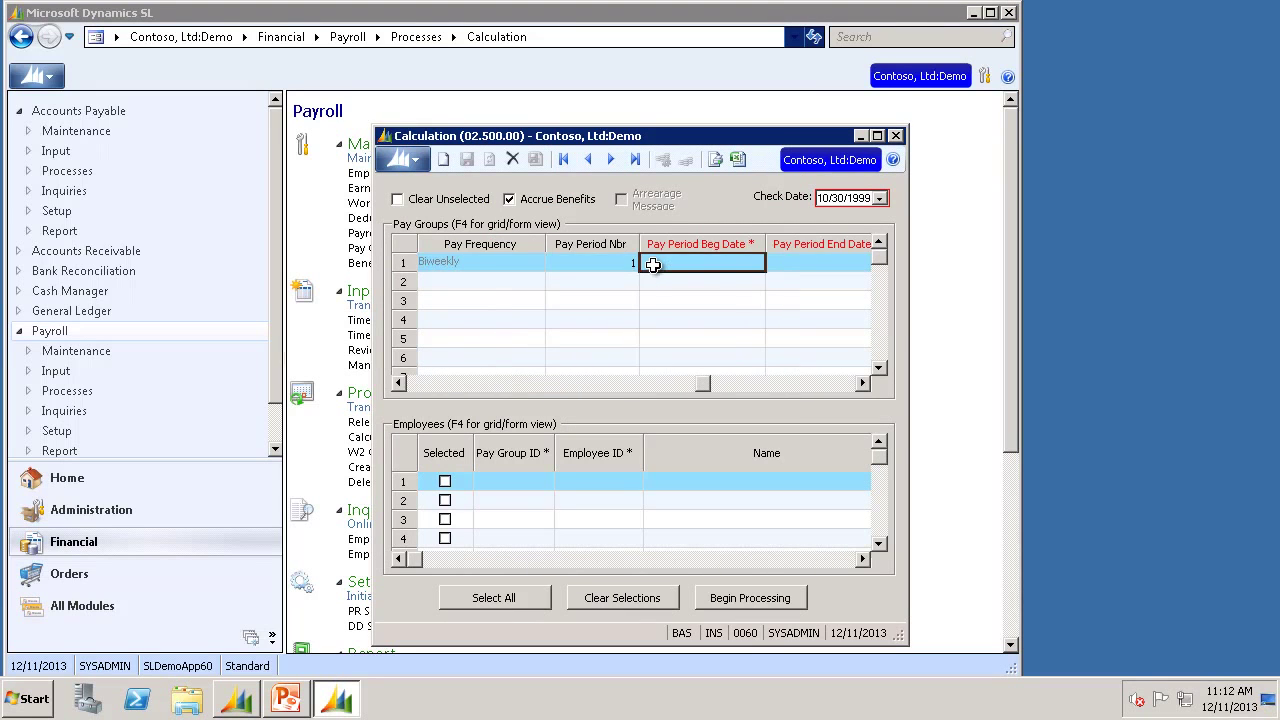
# Calculate payroll for only the first employee and close the Calculation window
pyautogui.click(620, 597)
pyautogui.click(445, 483)
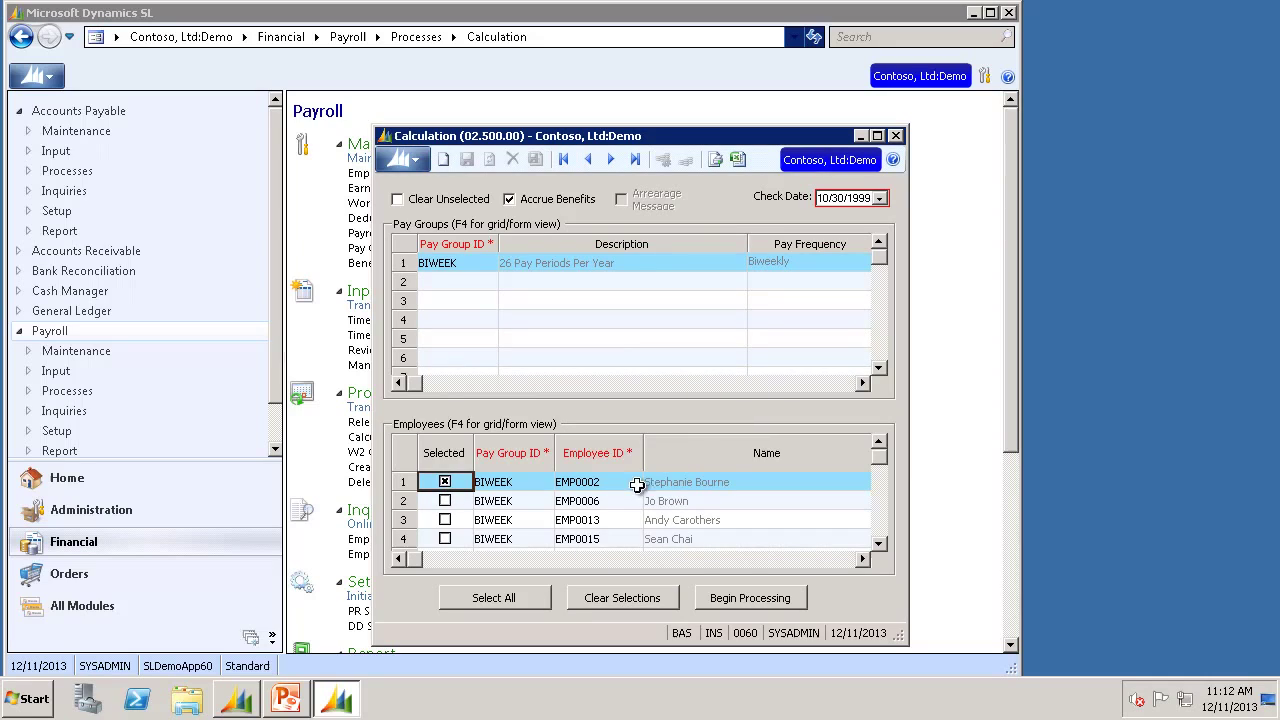
pyautogui.click(795, 597)
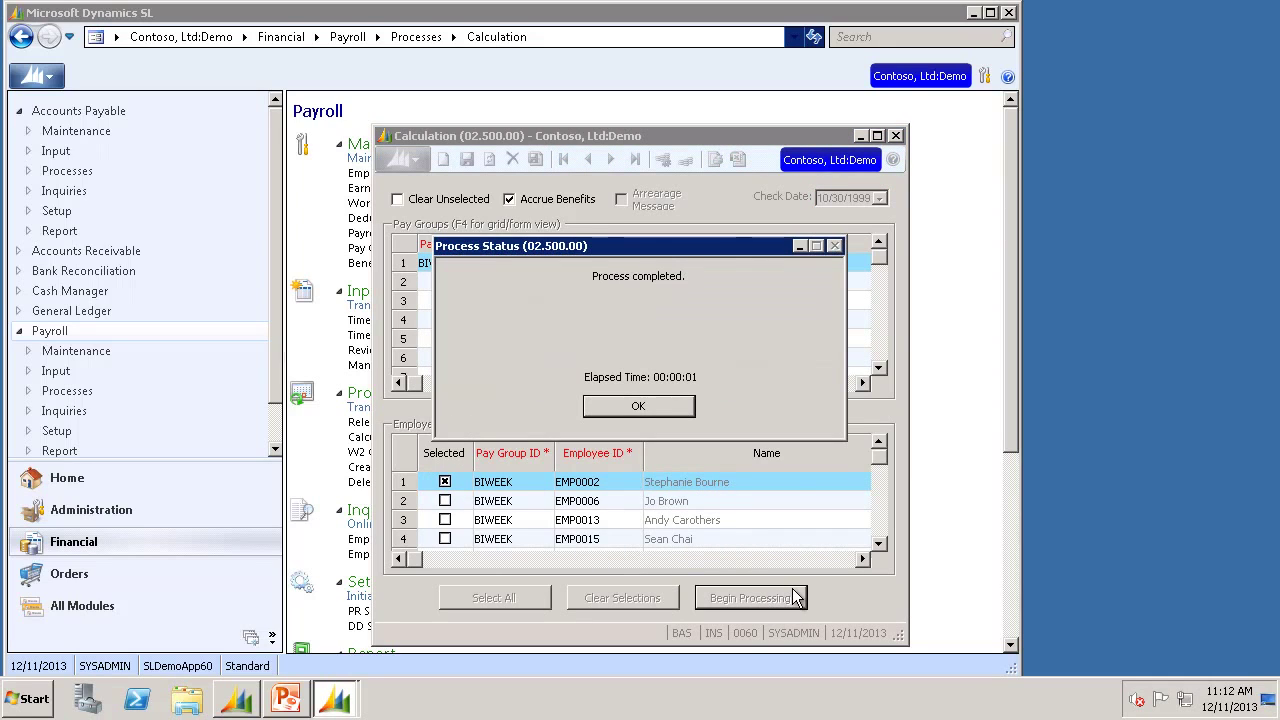
pyautogui.click(638, 406)
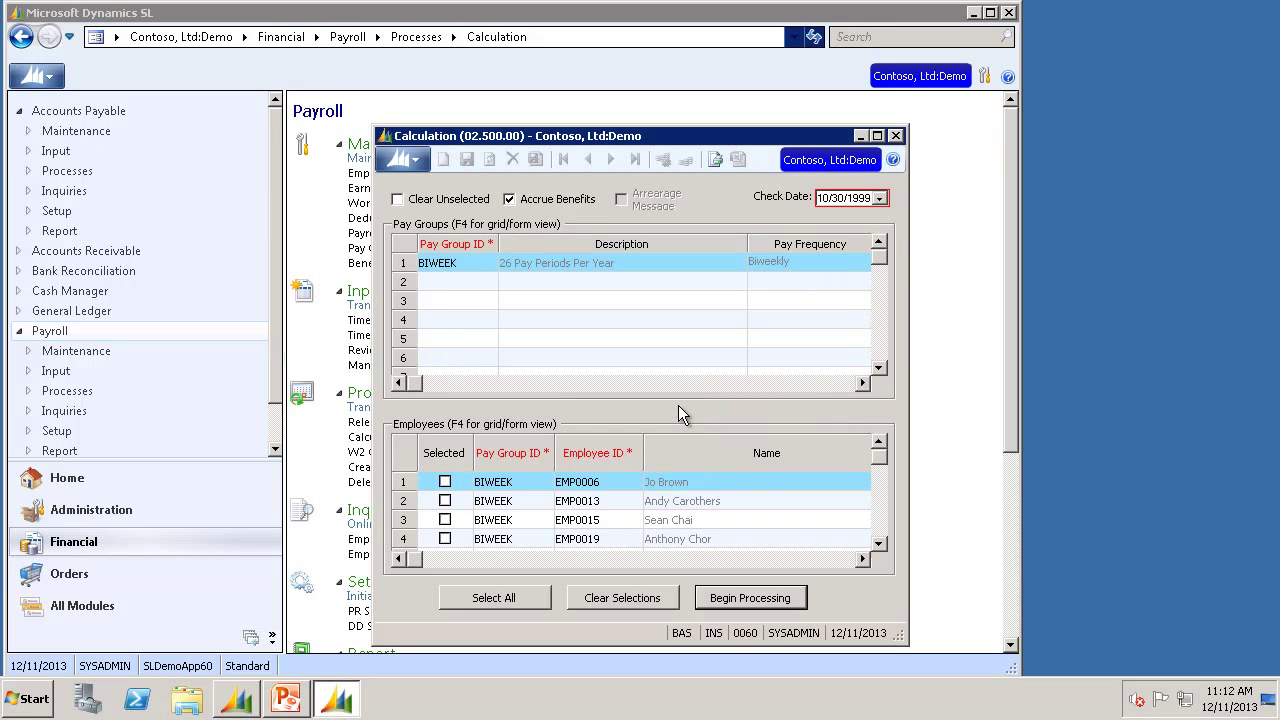
pyautogui.click(896, 136)
pyautogui.click(430, 350)
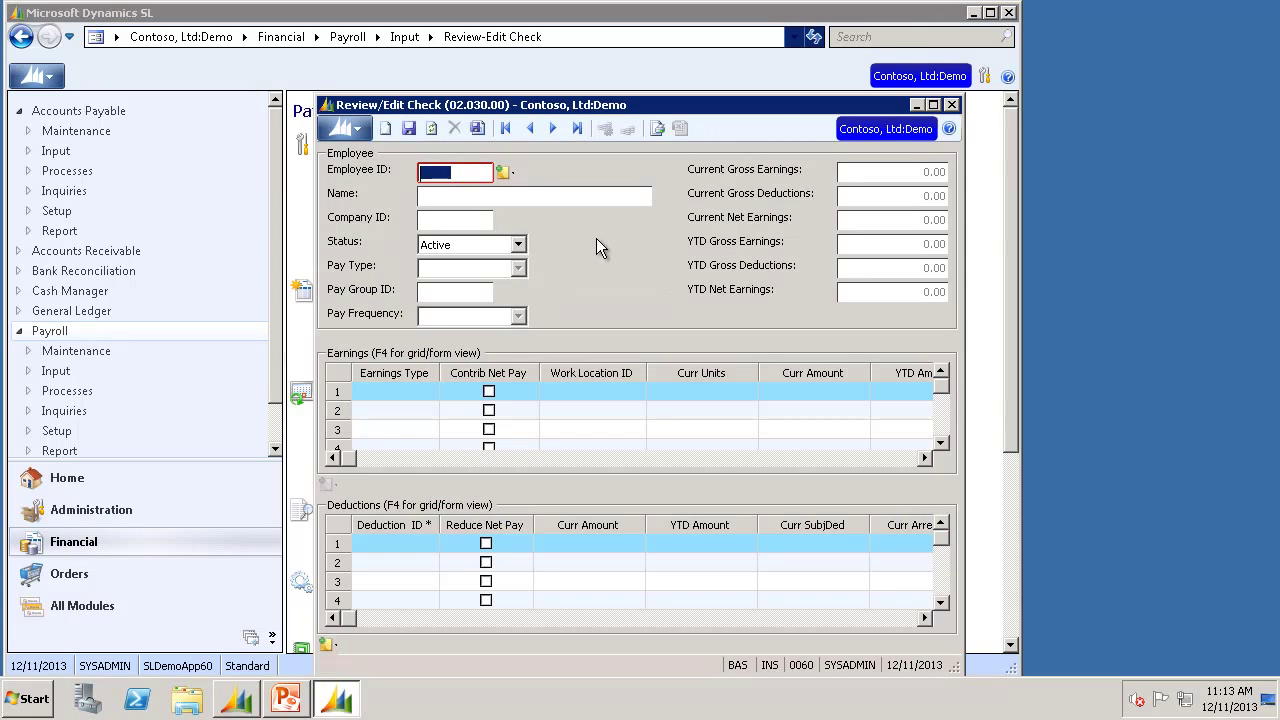
# Load the employee's calculated check through the Employee ID lookup
pyautogui.press('F3')
pyautogui.press('Return')
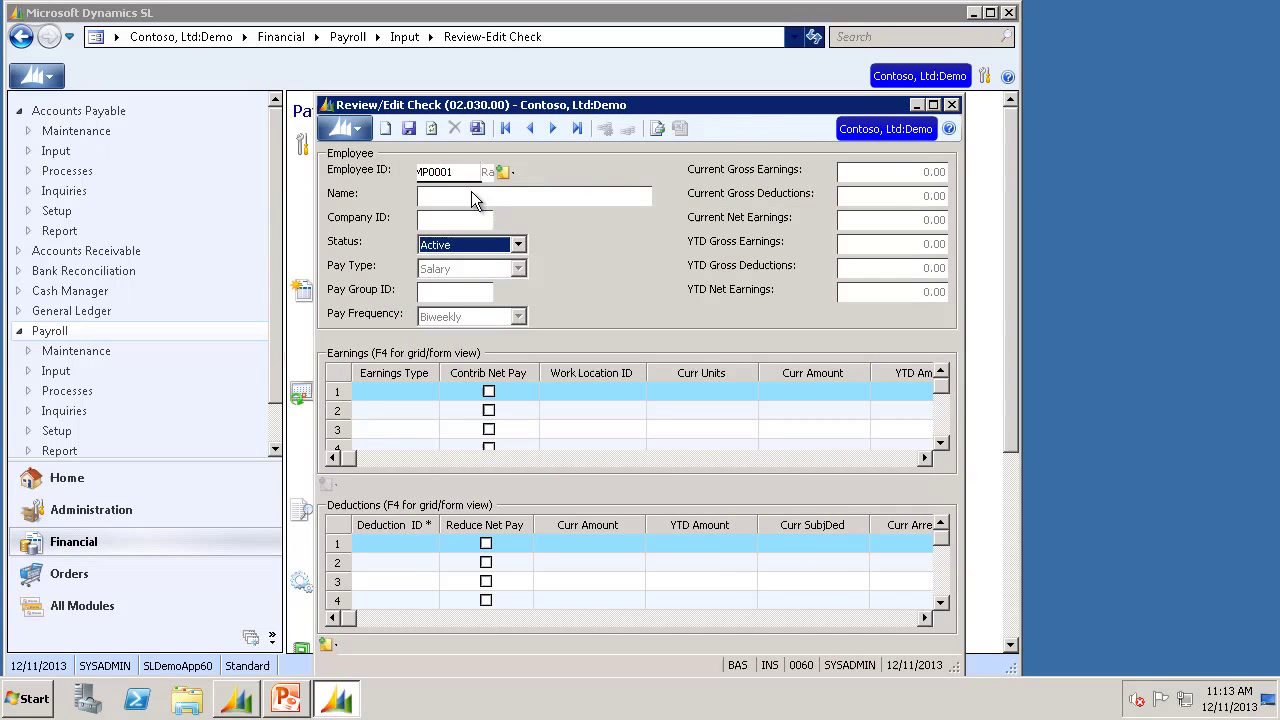